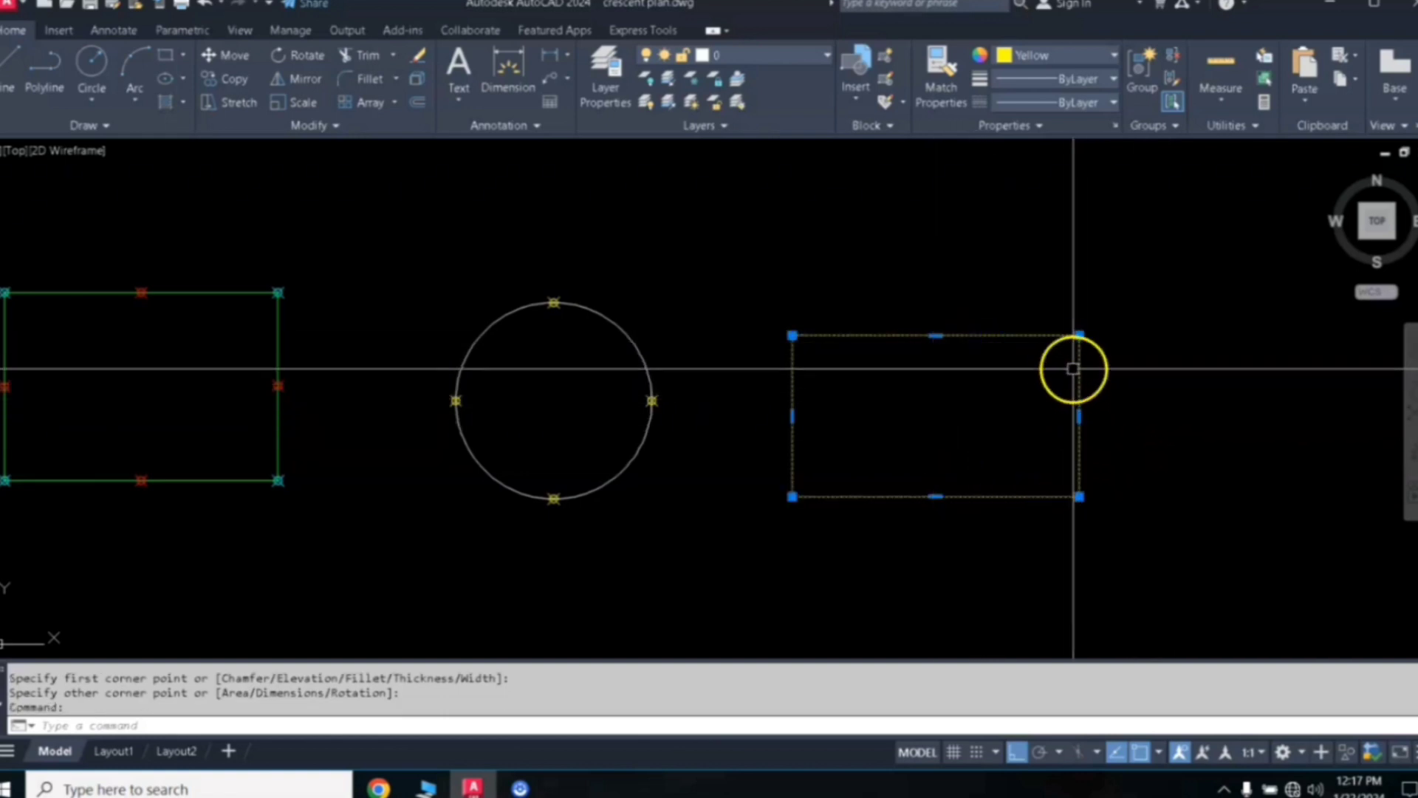
Break out the yellow rectangle's right side, using the First point option to pick its upper-right and lower-right corners as break points
{"action": "key", "text": "Escape"}
{"action": "key", "text": "Escape"}
{"action": "key", "text": "Escape"}
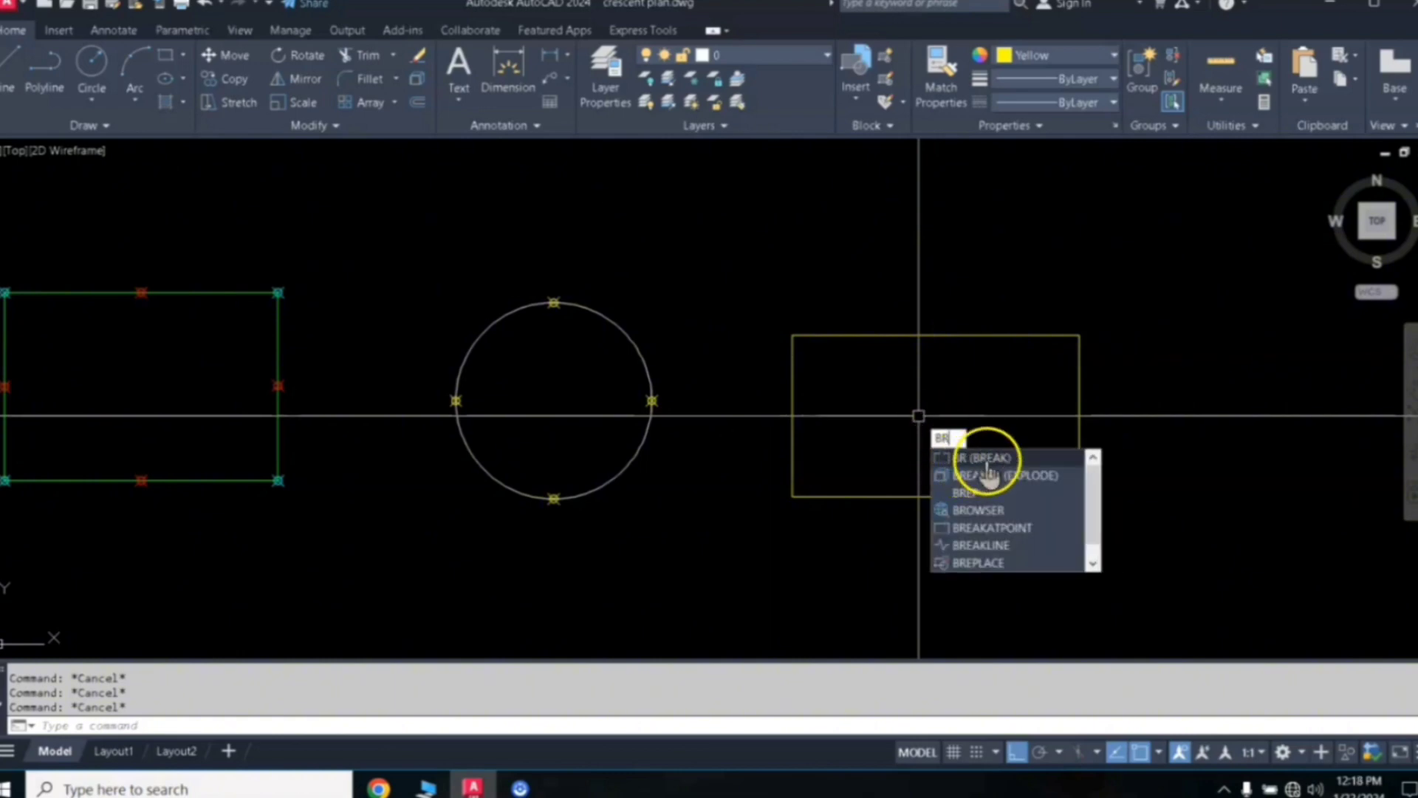
{"action": "left_click", "coordinate": [987, 460]}
{"action": "left_click", "coordinate": [1071, 384]}
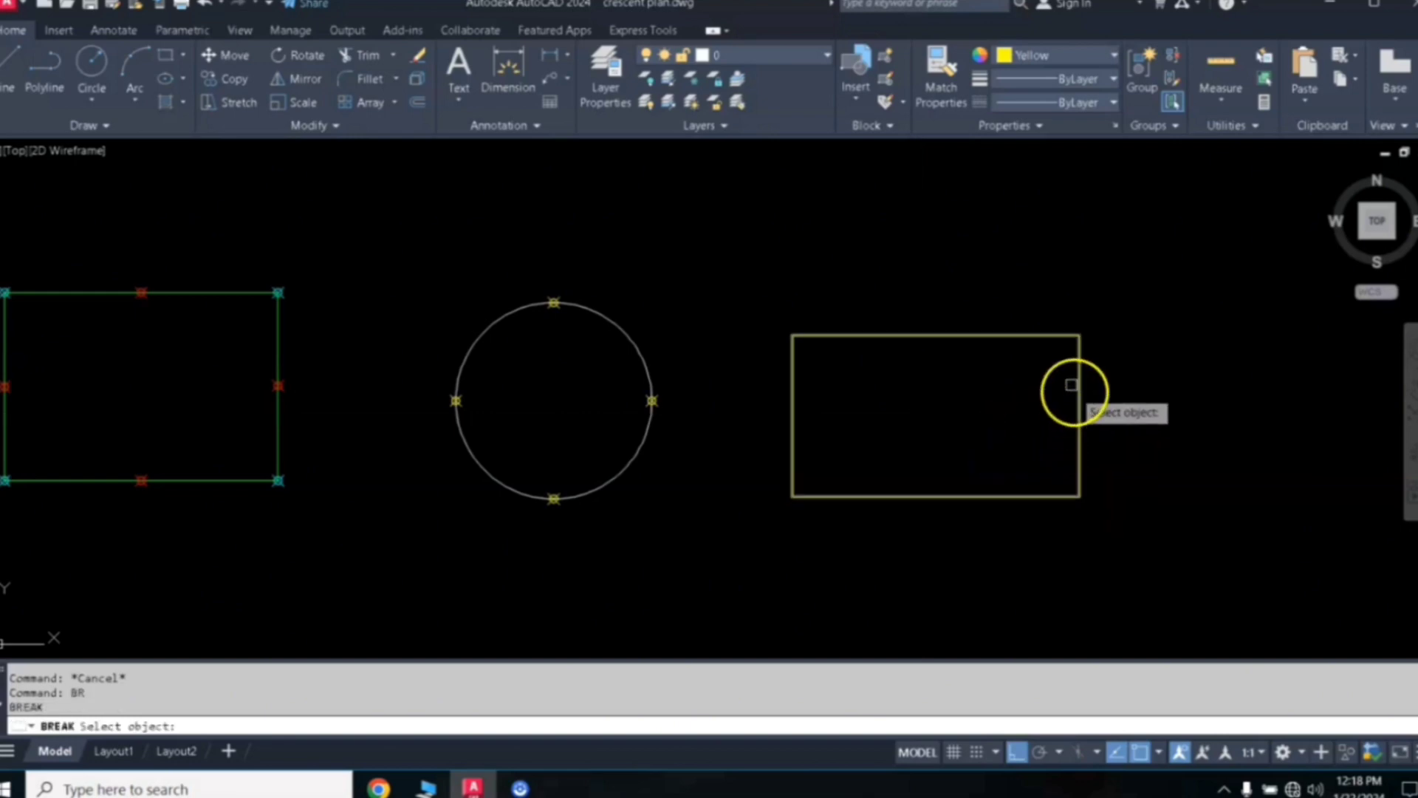
{"action": "left_click", "coordinate": [1058, 334]}
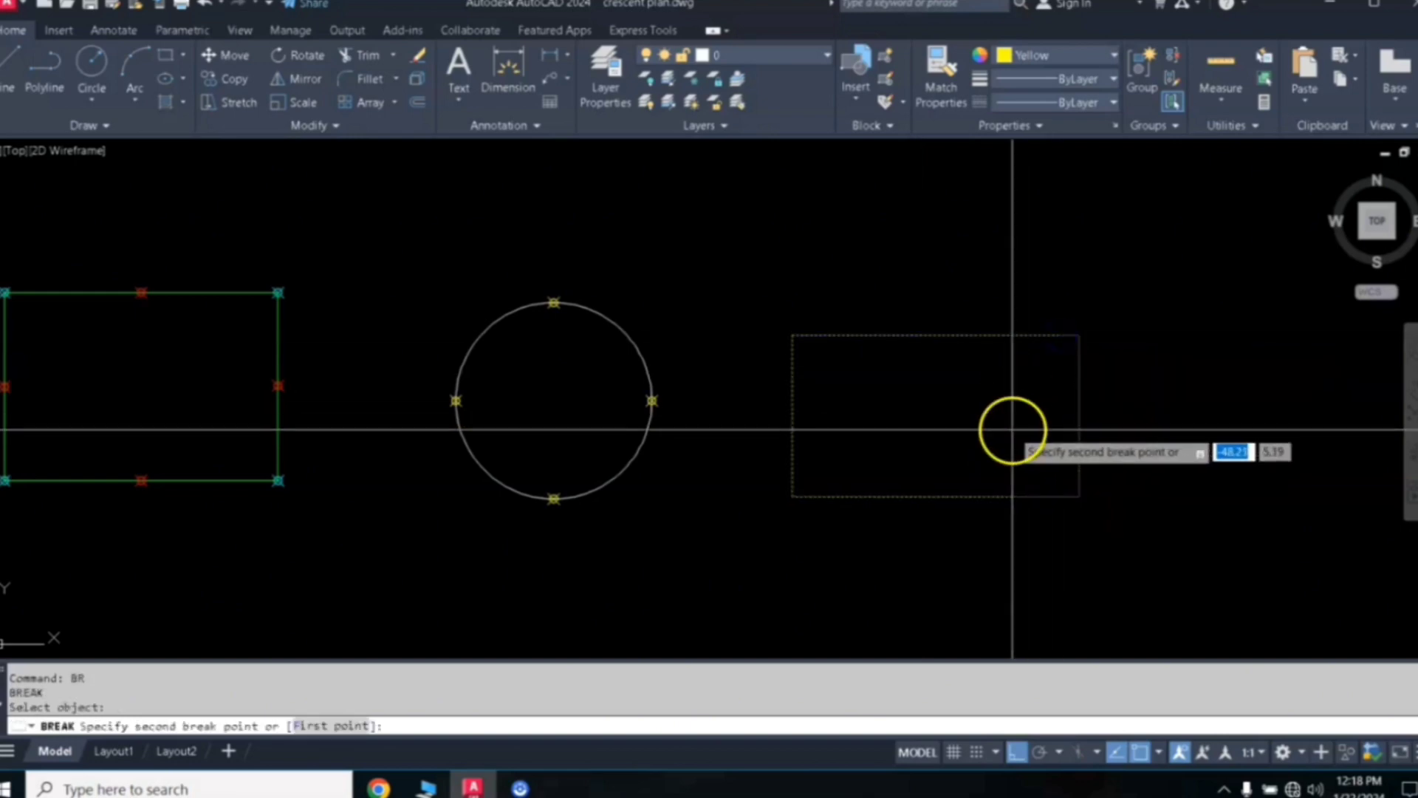
{"action": "left_click", "coordinate": [313, 726]}
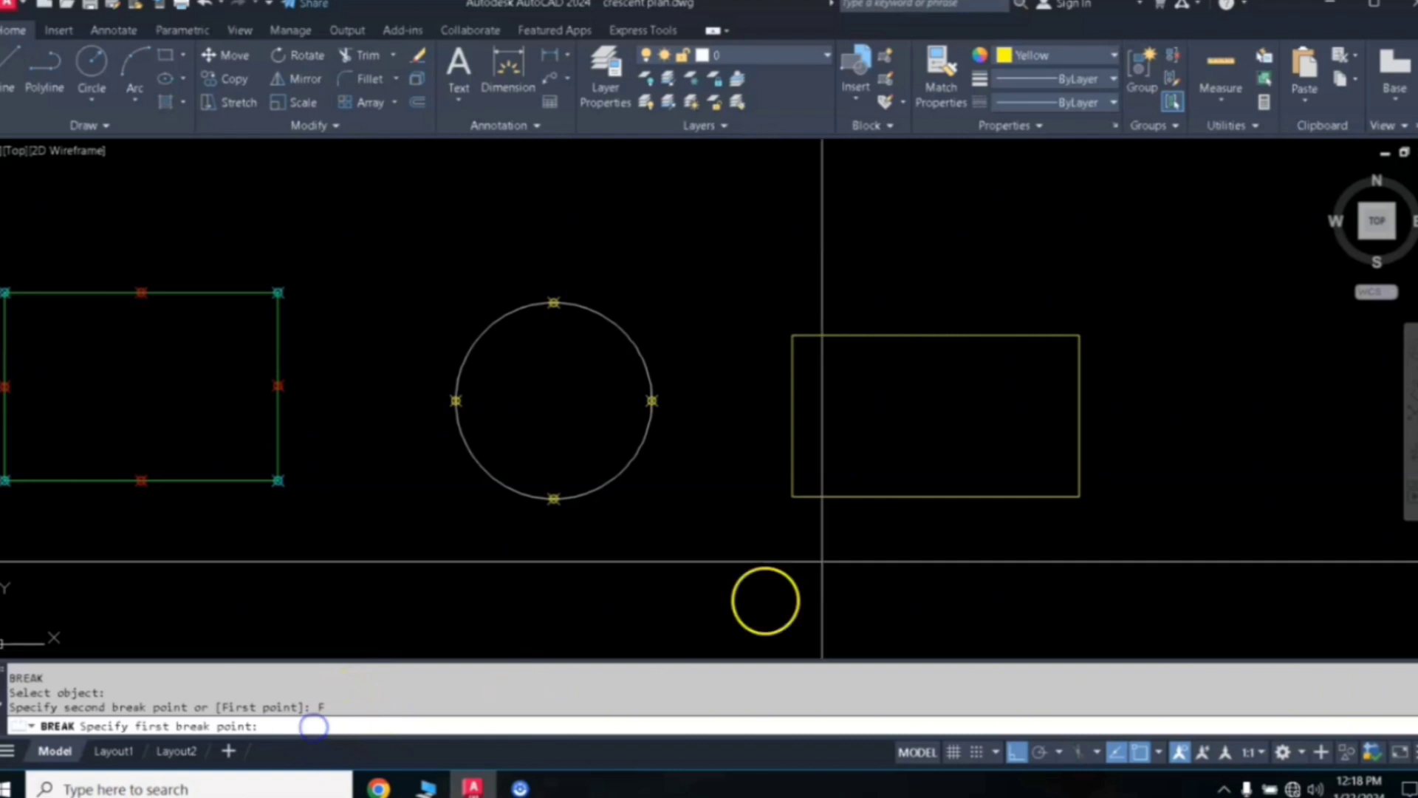
{"action": "left_click", "coordinate": [1079, 336]}
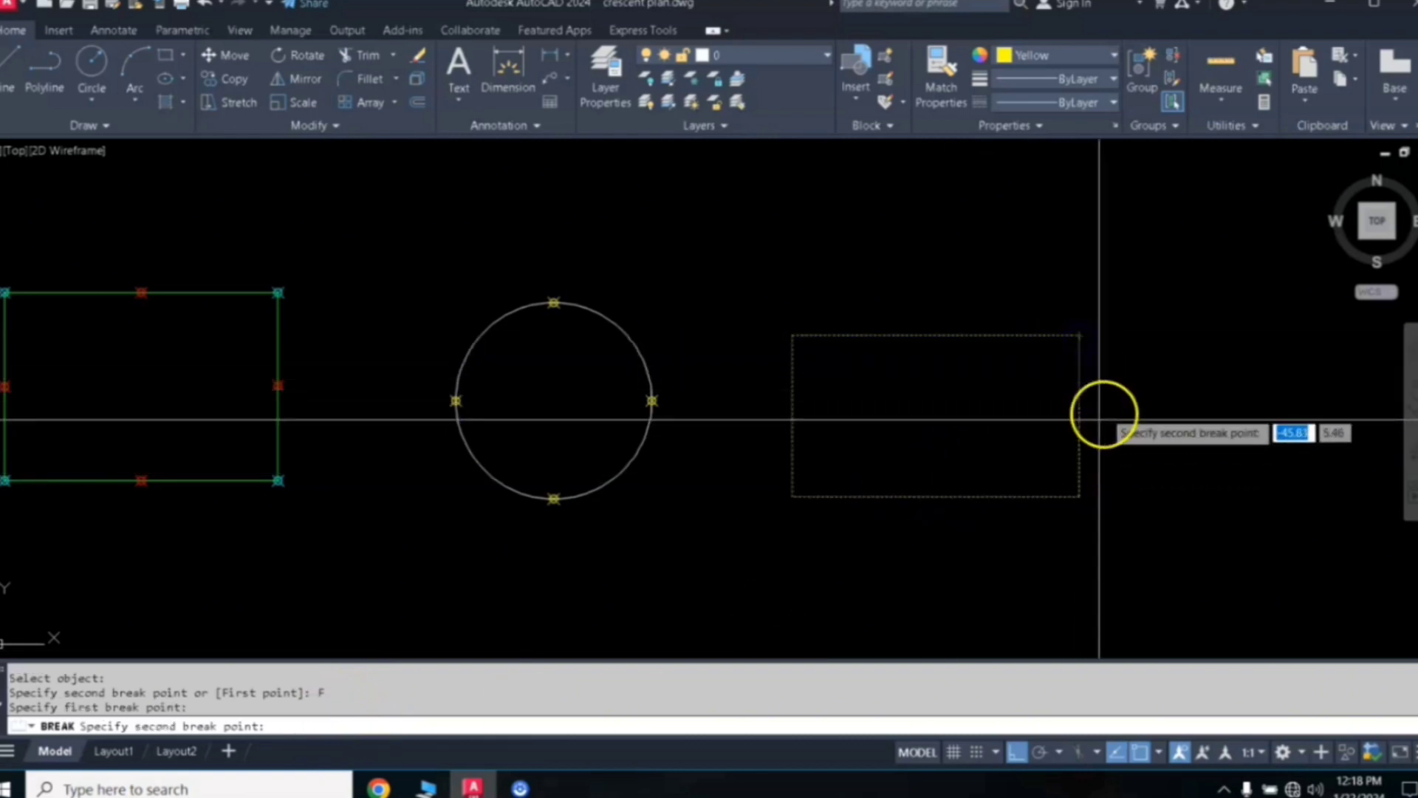
{"action": "left_click", "coordinate": [1080, 495]}
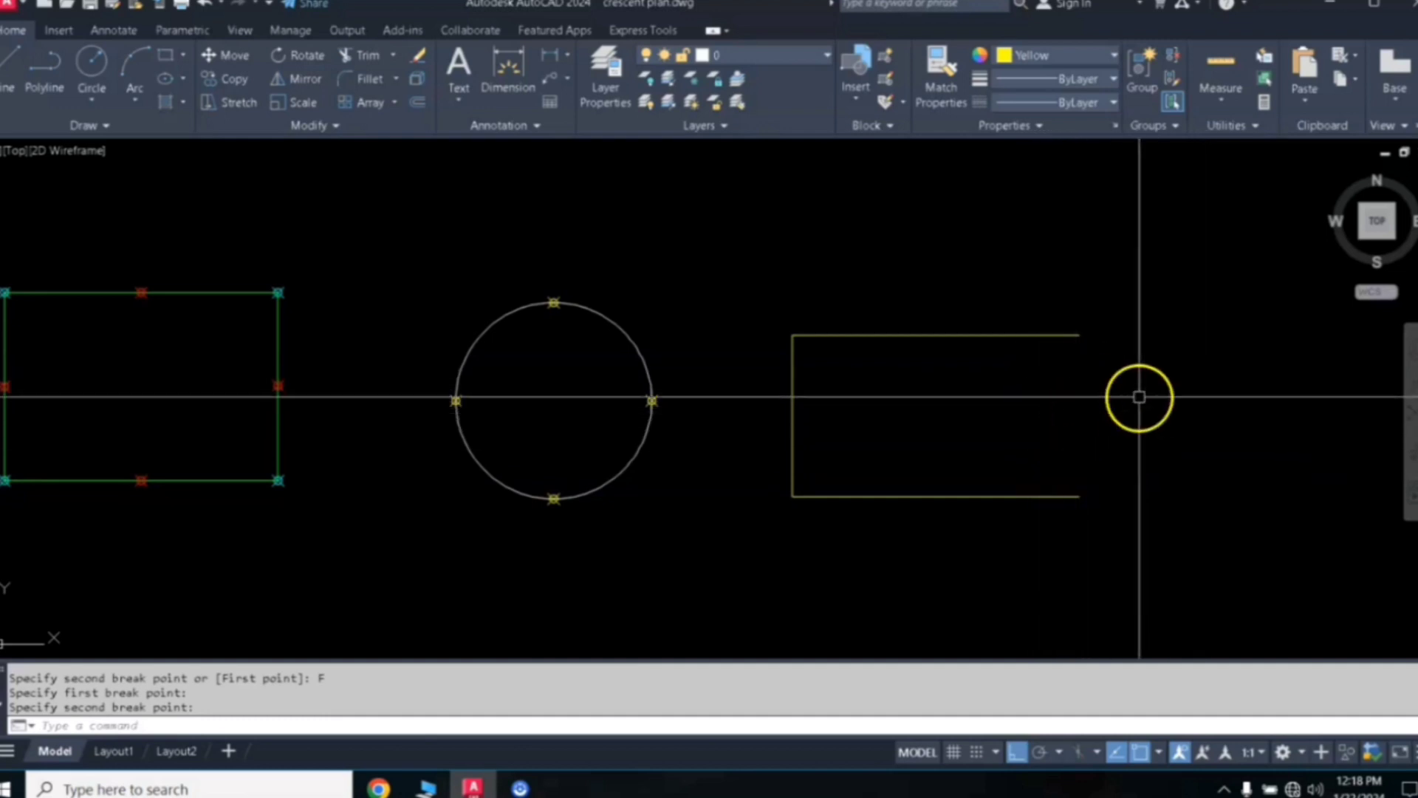
{"action": "left_click", "coordinate": [922, 337]}
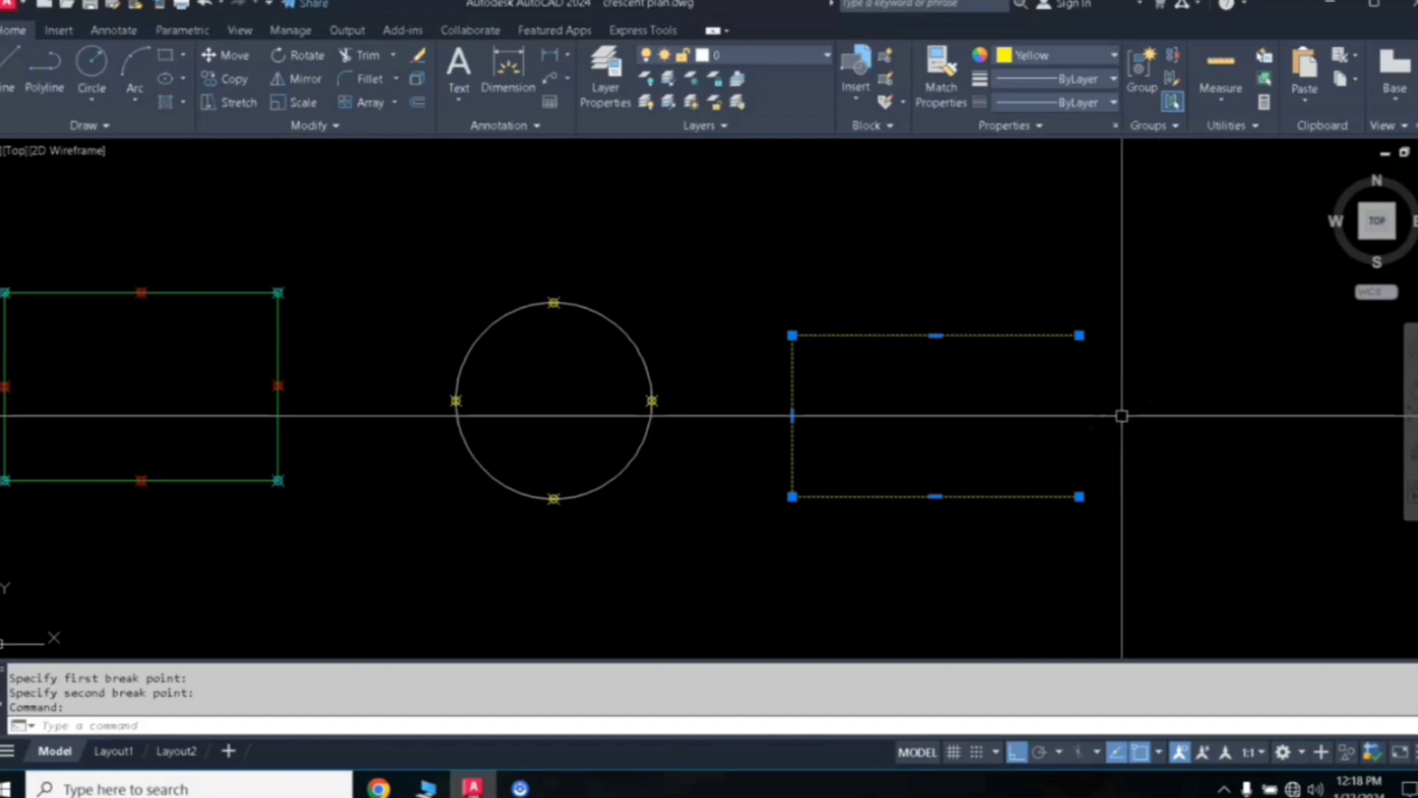
{"action": "key", "text": "Escape"}
Draw connected lines from the circle's right quadrant to its center, then vertically up past the top quadrant
{"action": "middle_click_drag", "start_coordinate": [1111, 415], "coordinate": [1044, 422]}
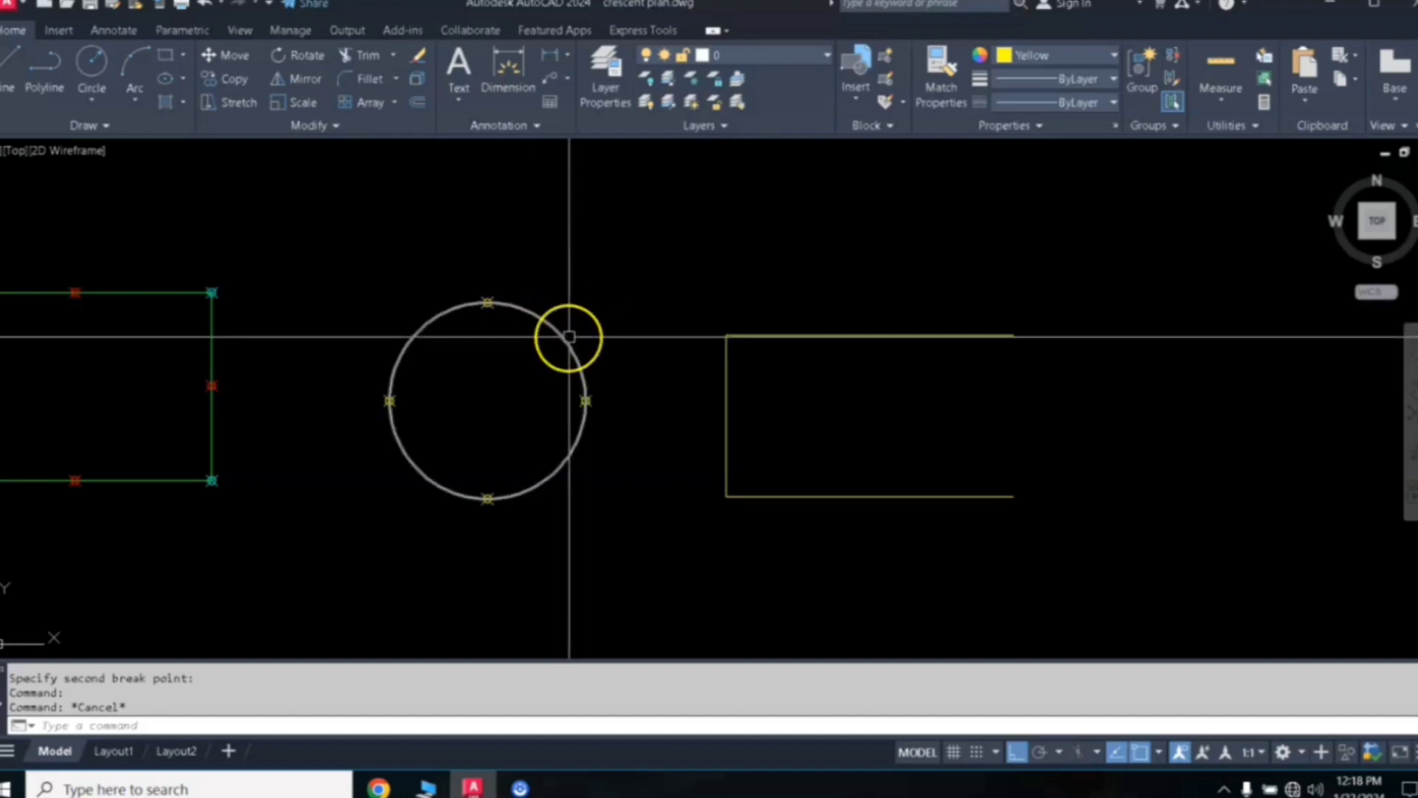
{"action": "left_click", "coordinate": [11, 71]}
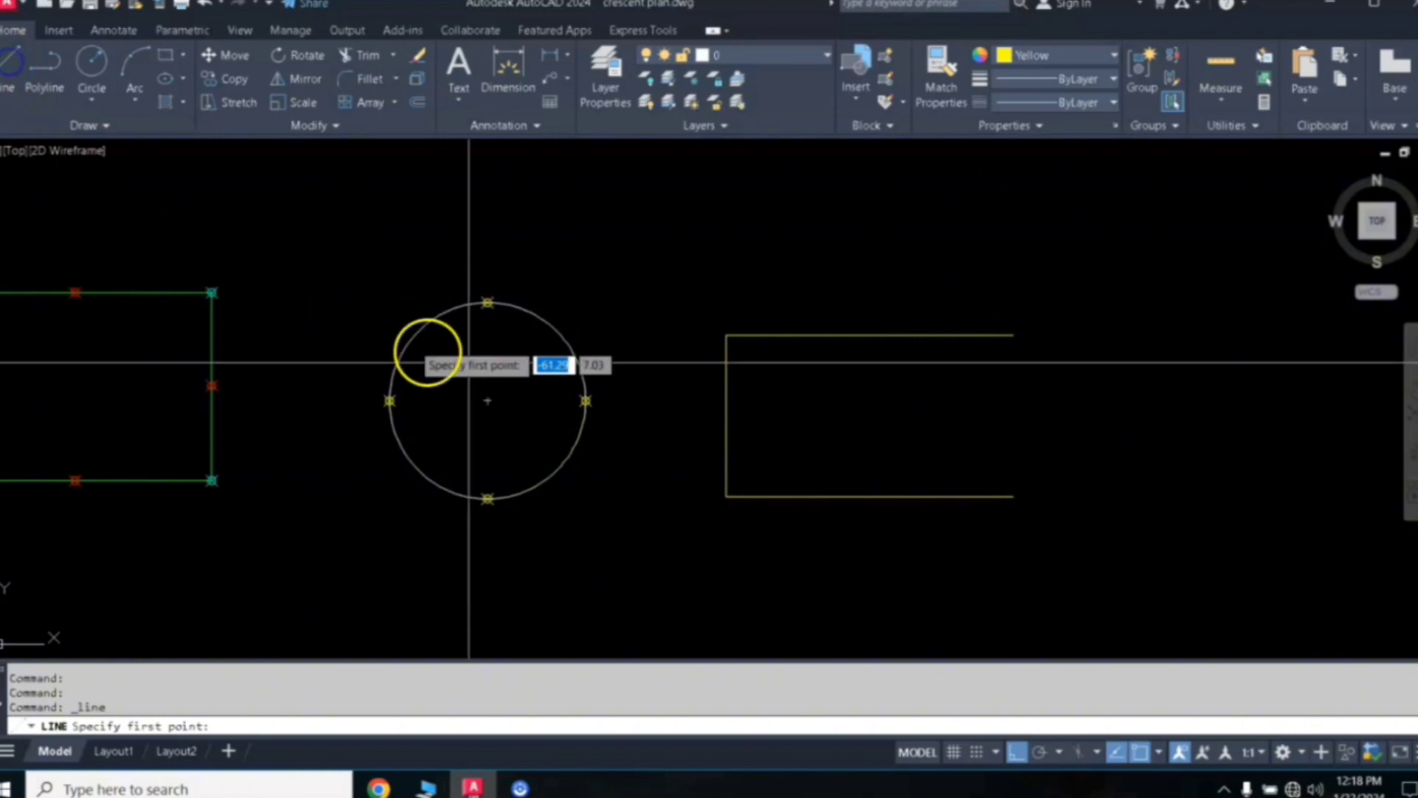
{"action": "left_click", "coordinate": [586, 401]}
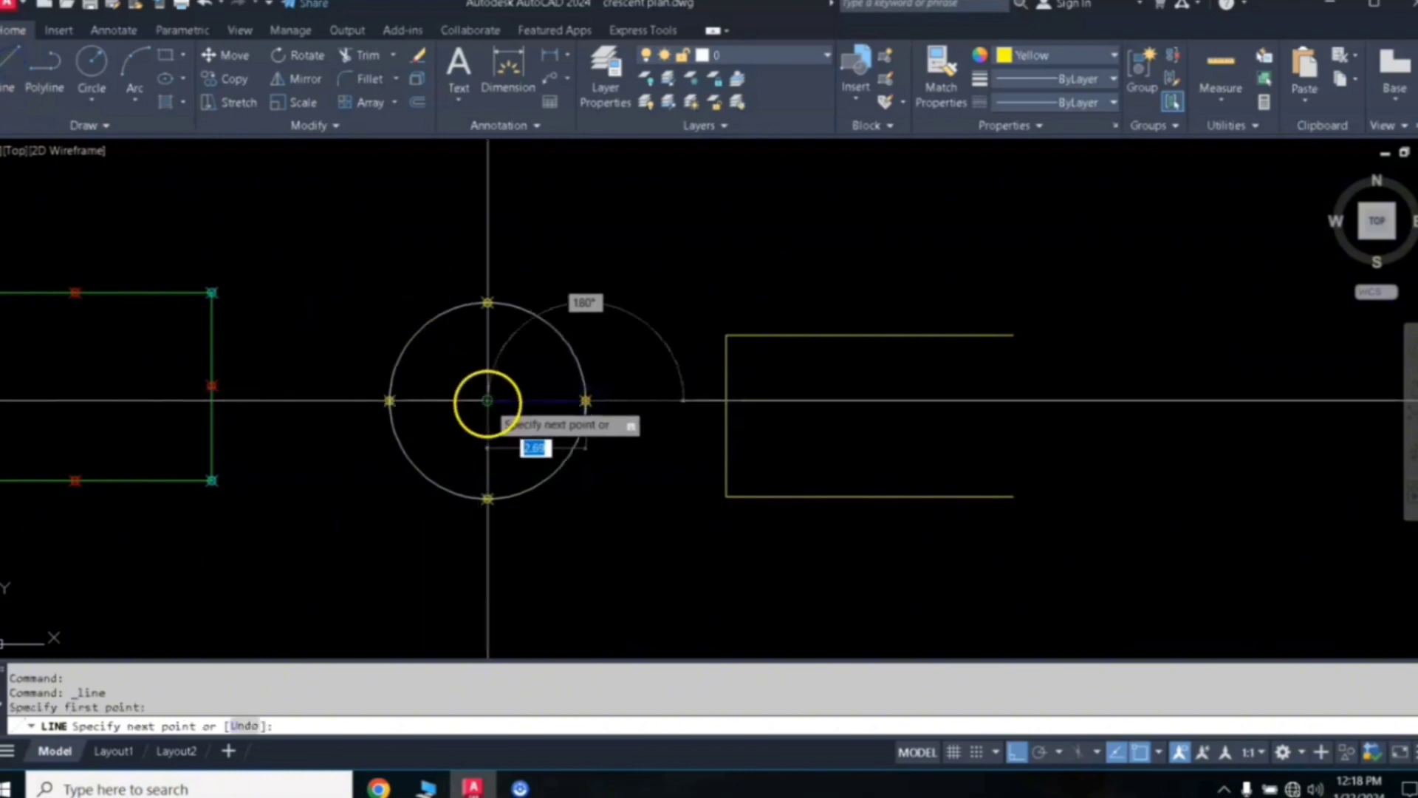
{"action": "left_click", "coordinate": [481, 403]}
{"action": "left_click", "coordinate": [508, 246]}
{"action": "key", "text": "Return"}
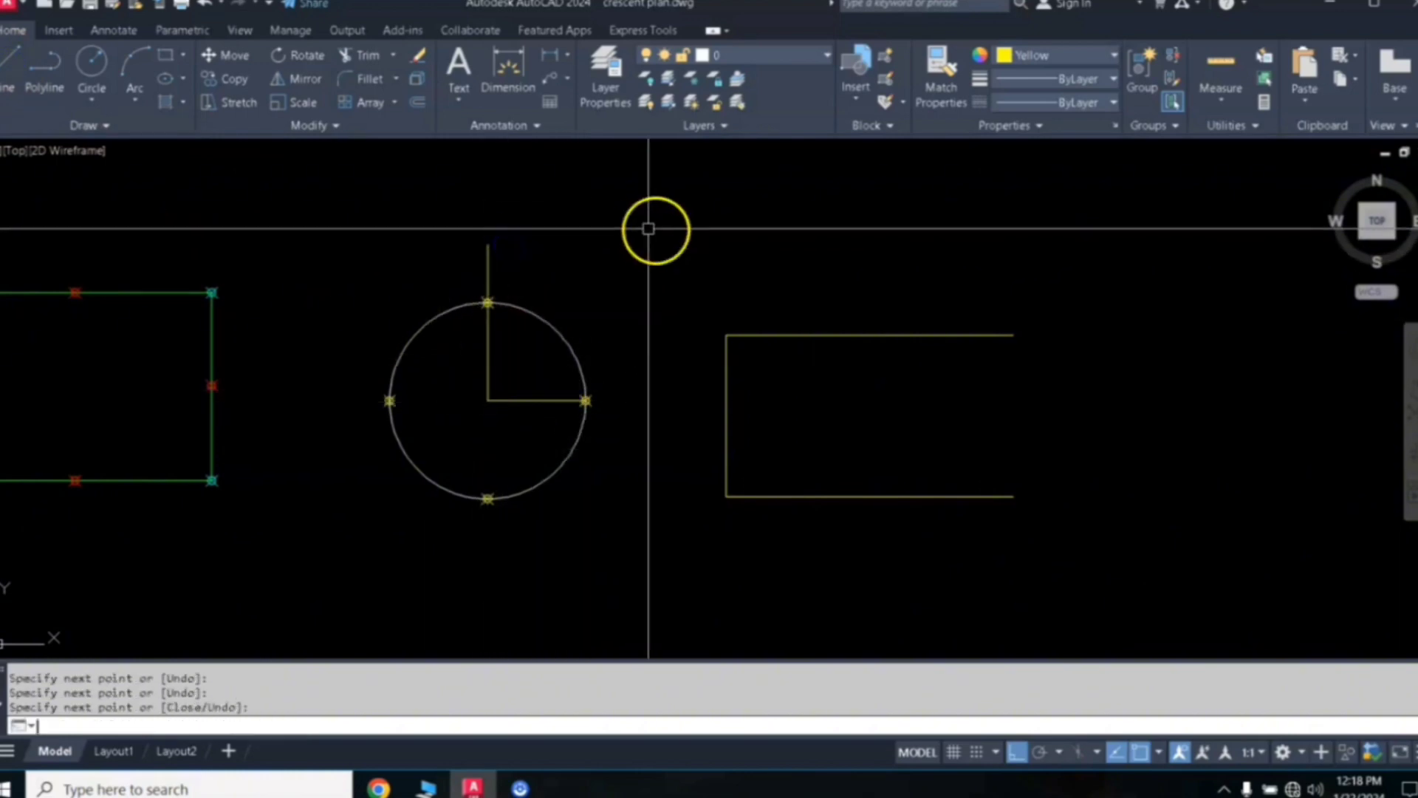
Trim the circle's upper-right quarter arc, using the two yellow lines as cutting edges
{"action": "left_click", "coordinate": [534, 416]}
{"action": "left_click", "coordinate": [478, 383]}
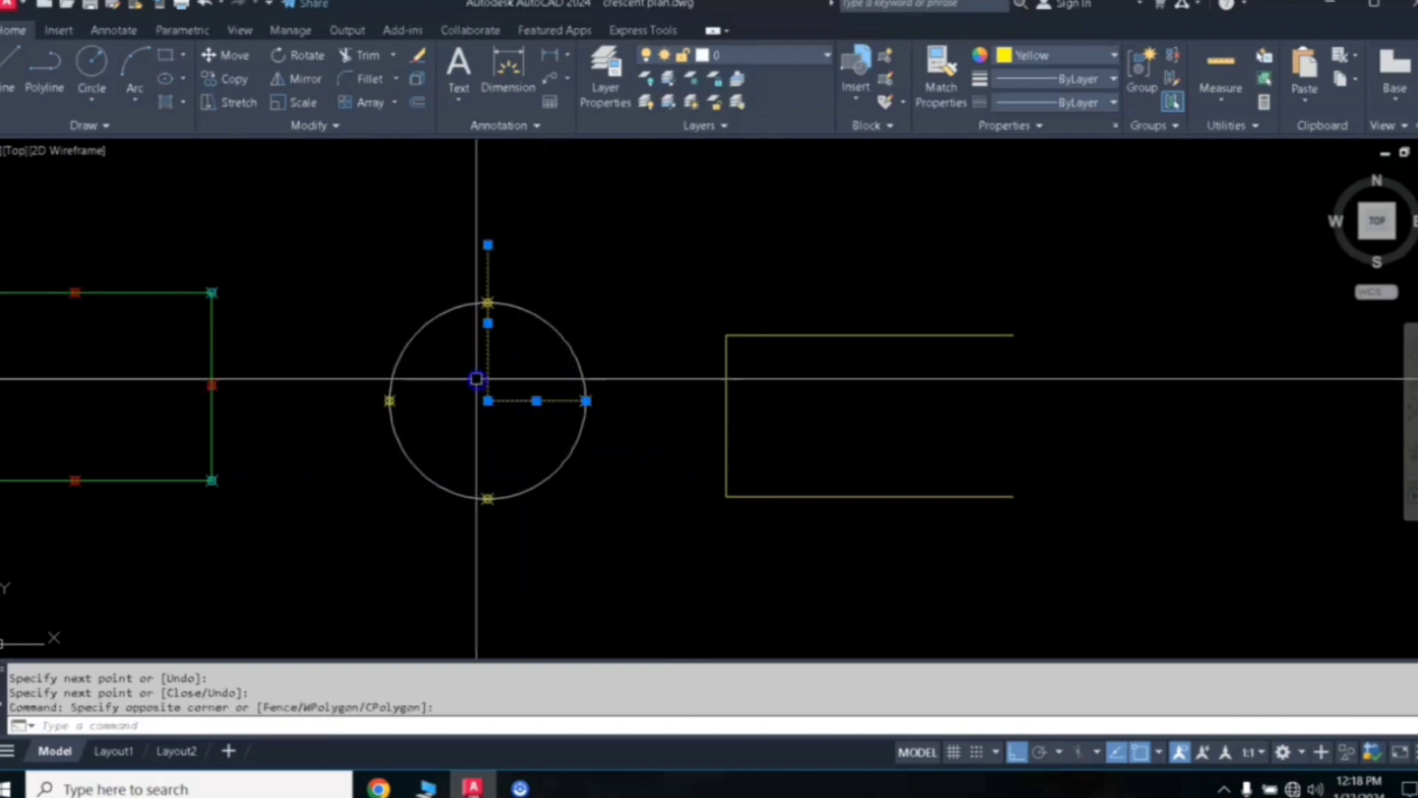
{"action": "key", "text": "Return"}
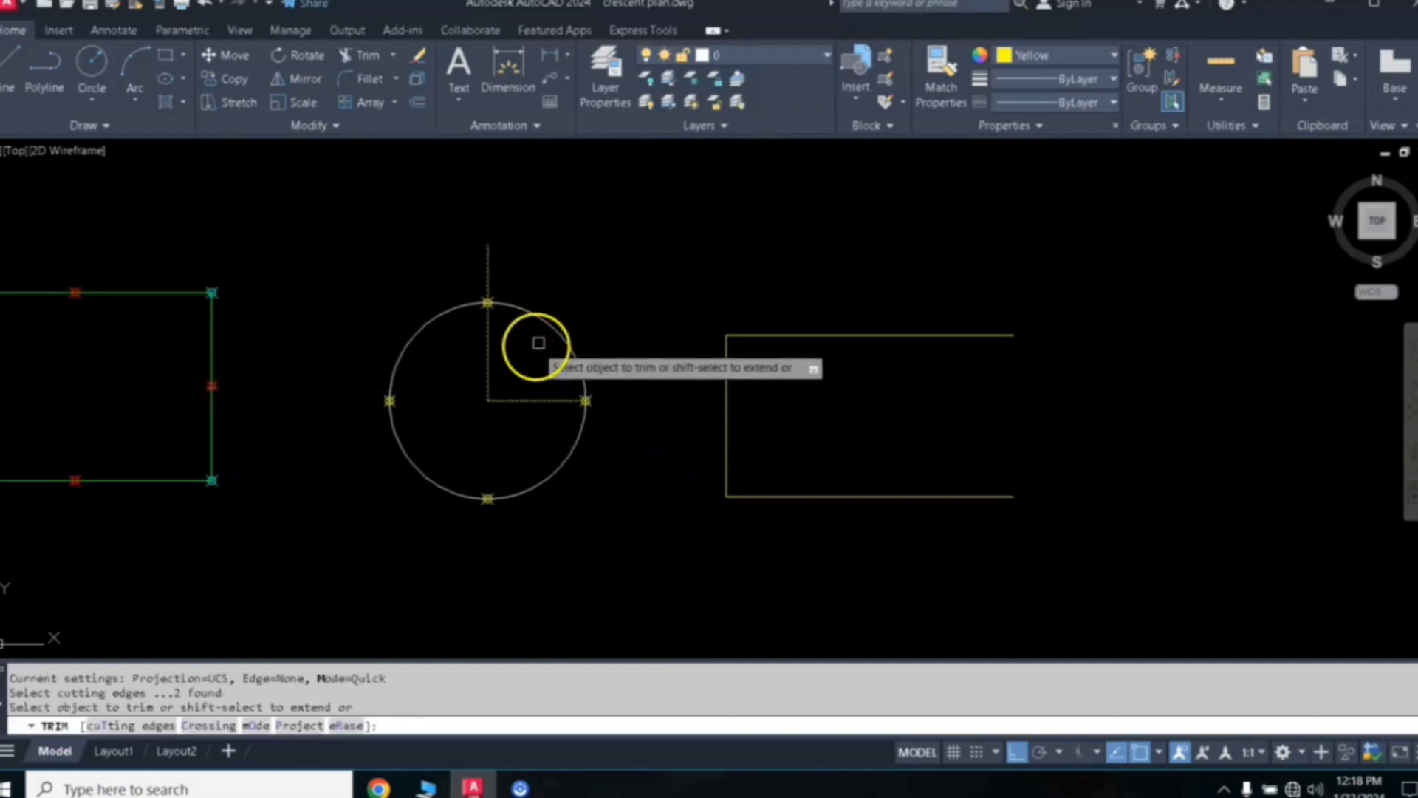
{"action": "left_click", "coordinate": [551, 325]}
{"action": "key", "text": "Return"}
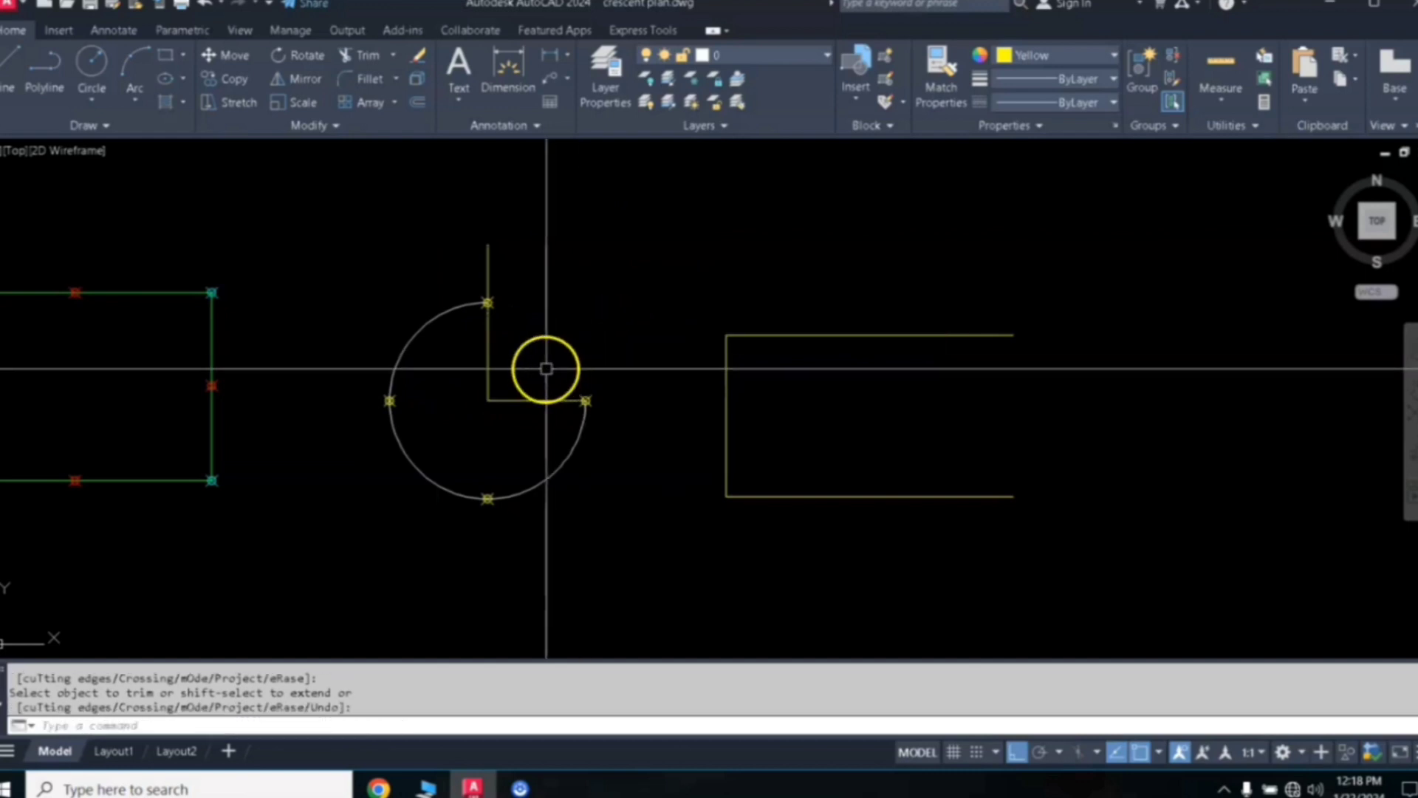
Erase the two yellow cutting lines from the trimmed circle
{"action": "left_click", "coordinate": [544, 369]}
{"action": "left_click", "coordinate": [471, 425]}
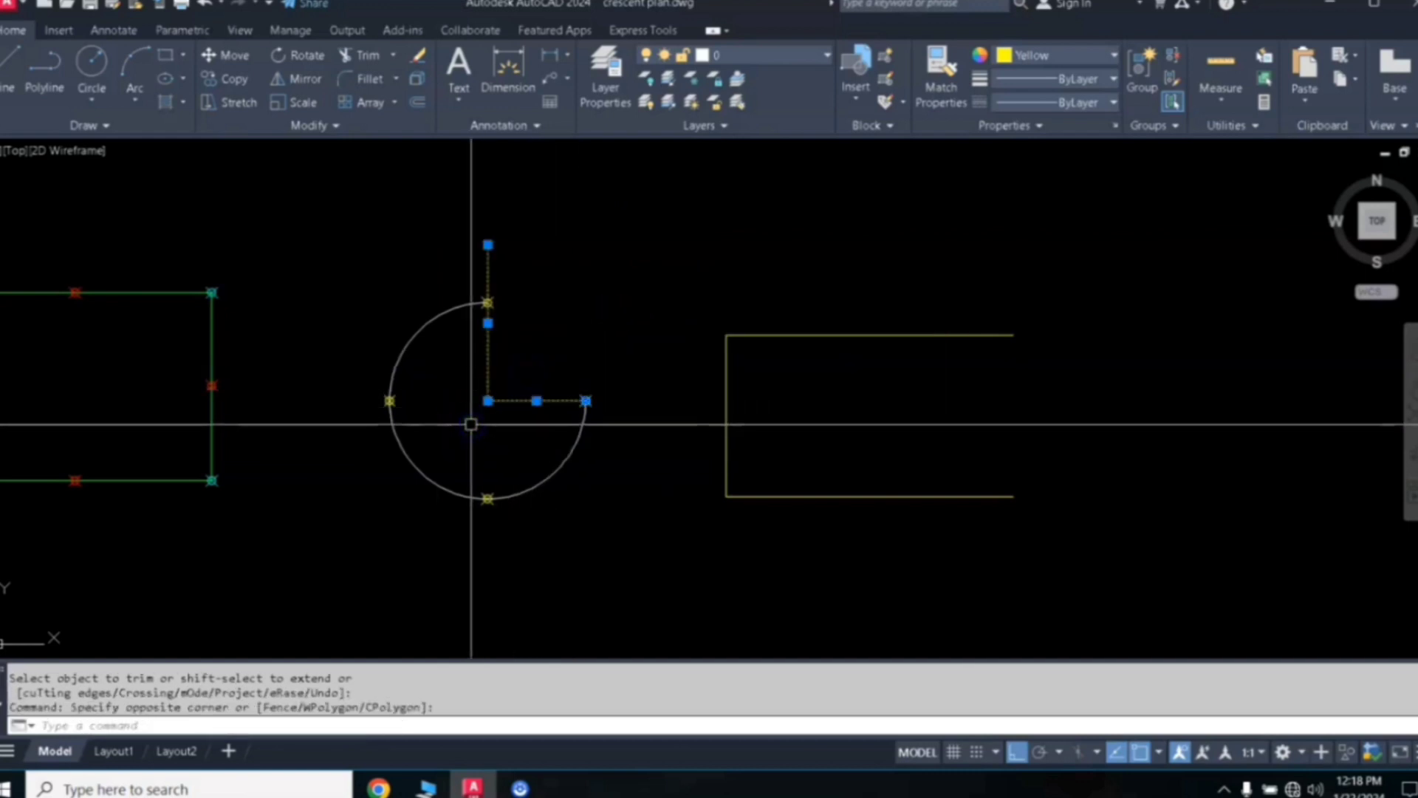
{"action": "key", "text": "Delete"}
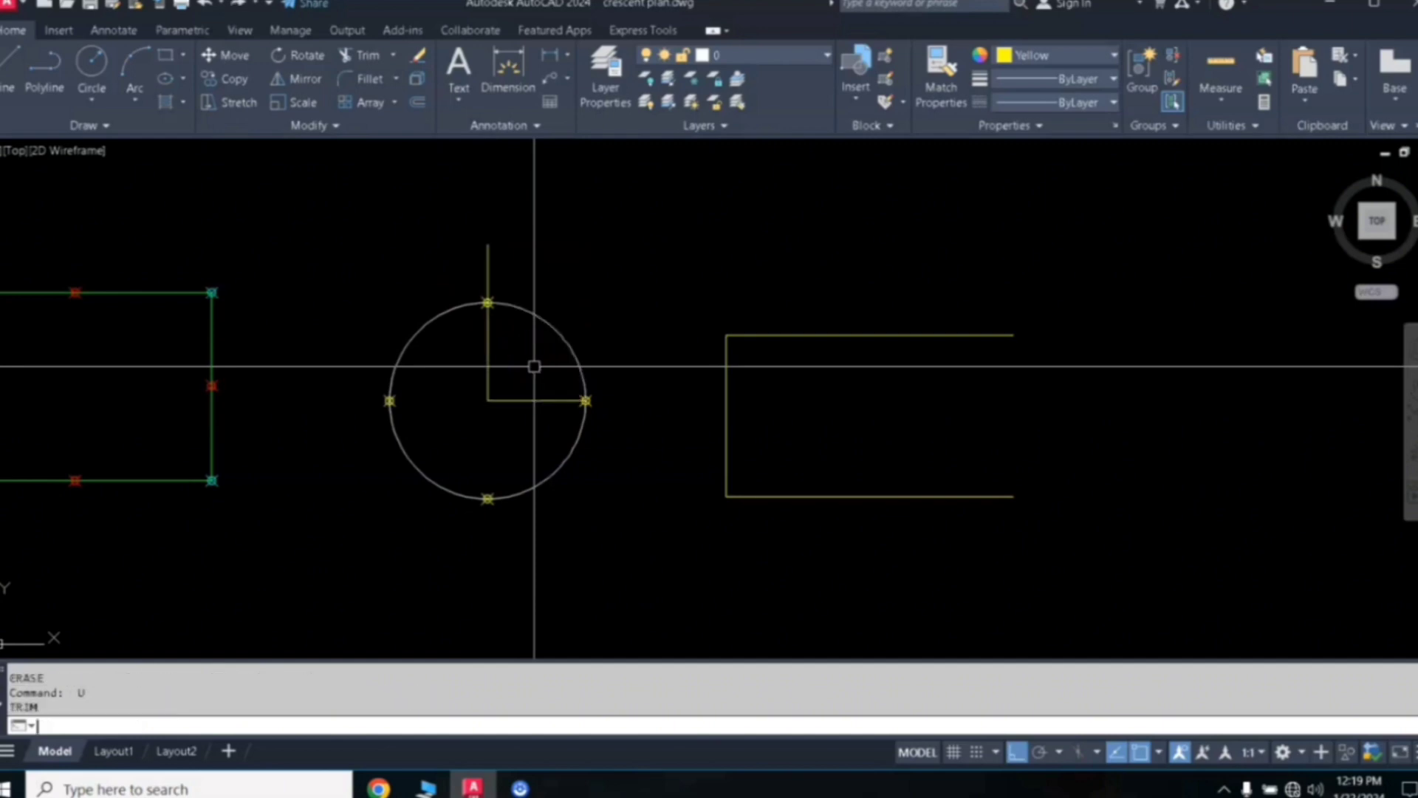
Erase the horizontal and vertical helper lines from the complete circle
{"action": "left_click", "coordinate": [534, 368]}
{"action": "left_click", "coordinate": [472, 419]}
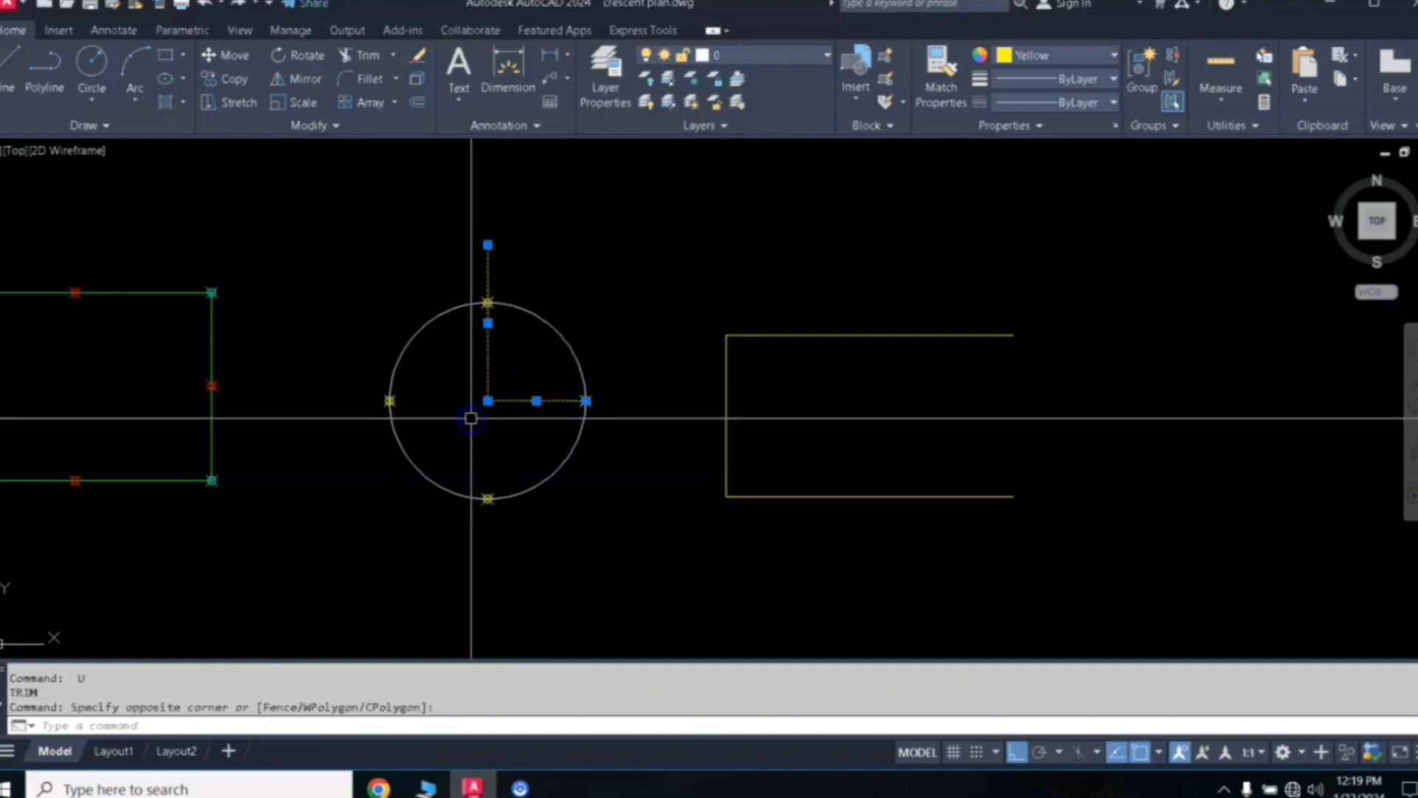
{"action": "type", "text": "e"}
{"action": "key", "text": "Return"}
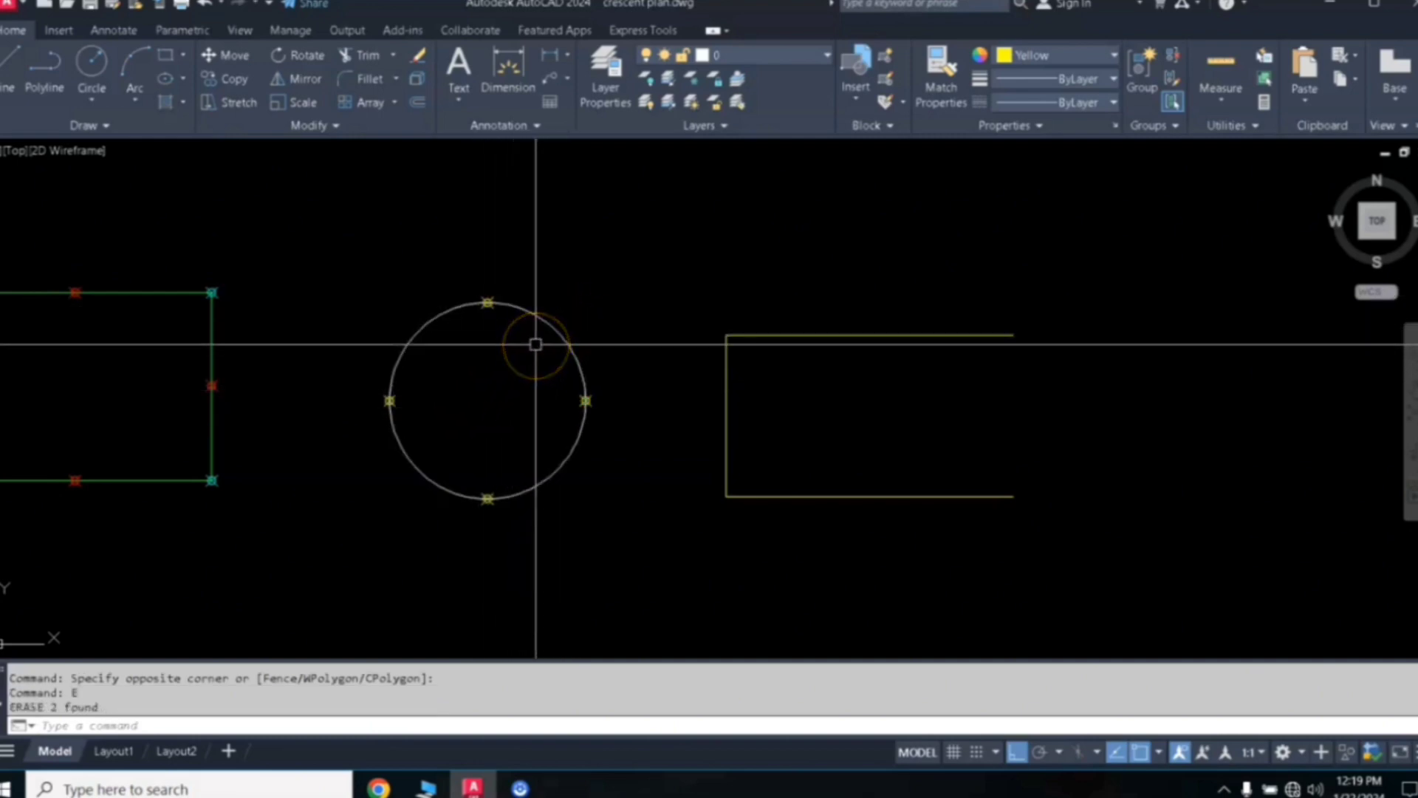
Break out the circle's upper-right quarter, using the First point option to pick its right quadrant and then its top quadrant
{"action": "type", "text": "br"}
{"action": "key", "text": "Return"}
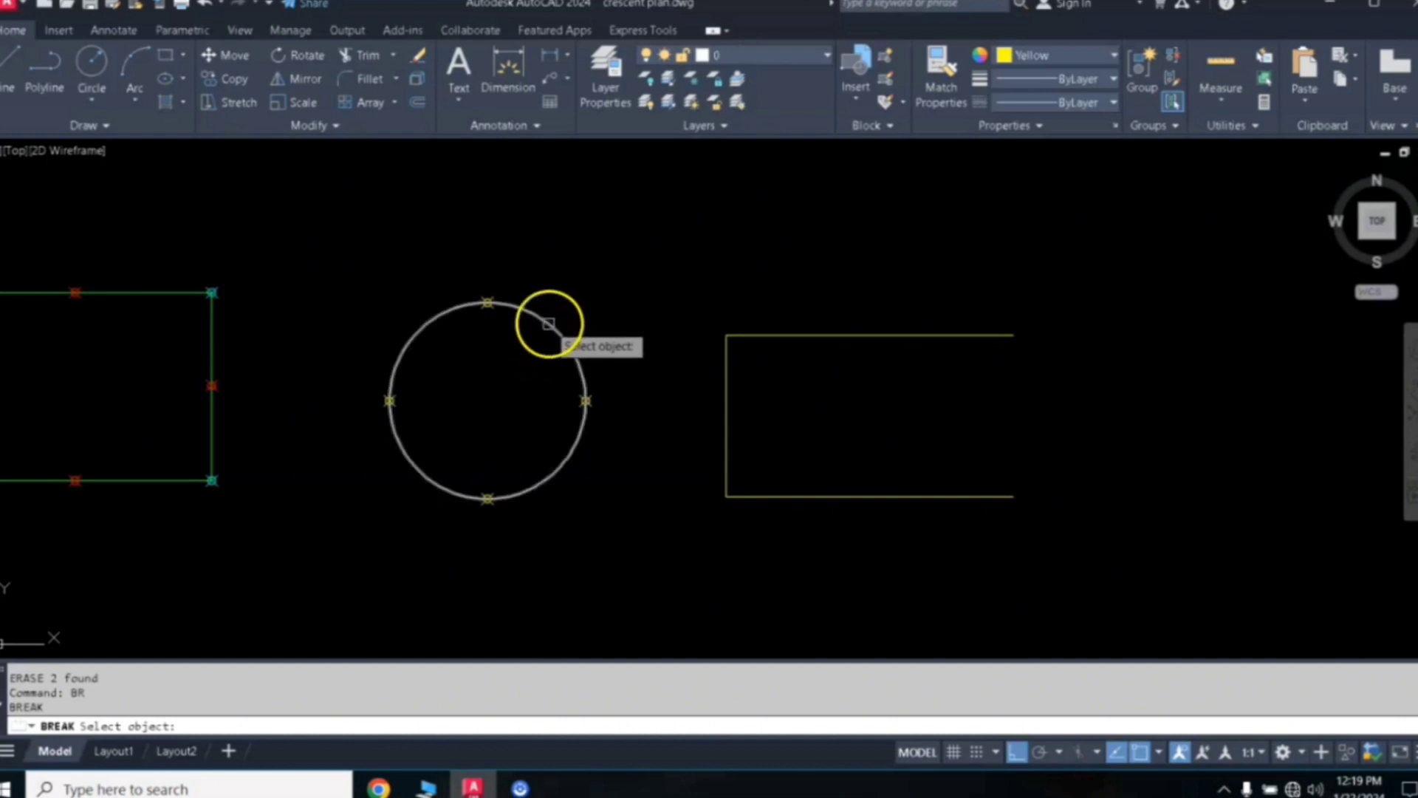
{"action": "left_click", "coordinate": [549, 324]}
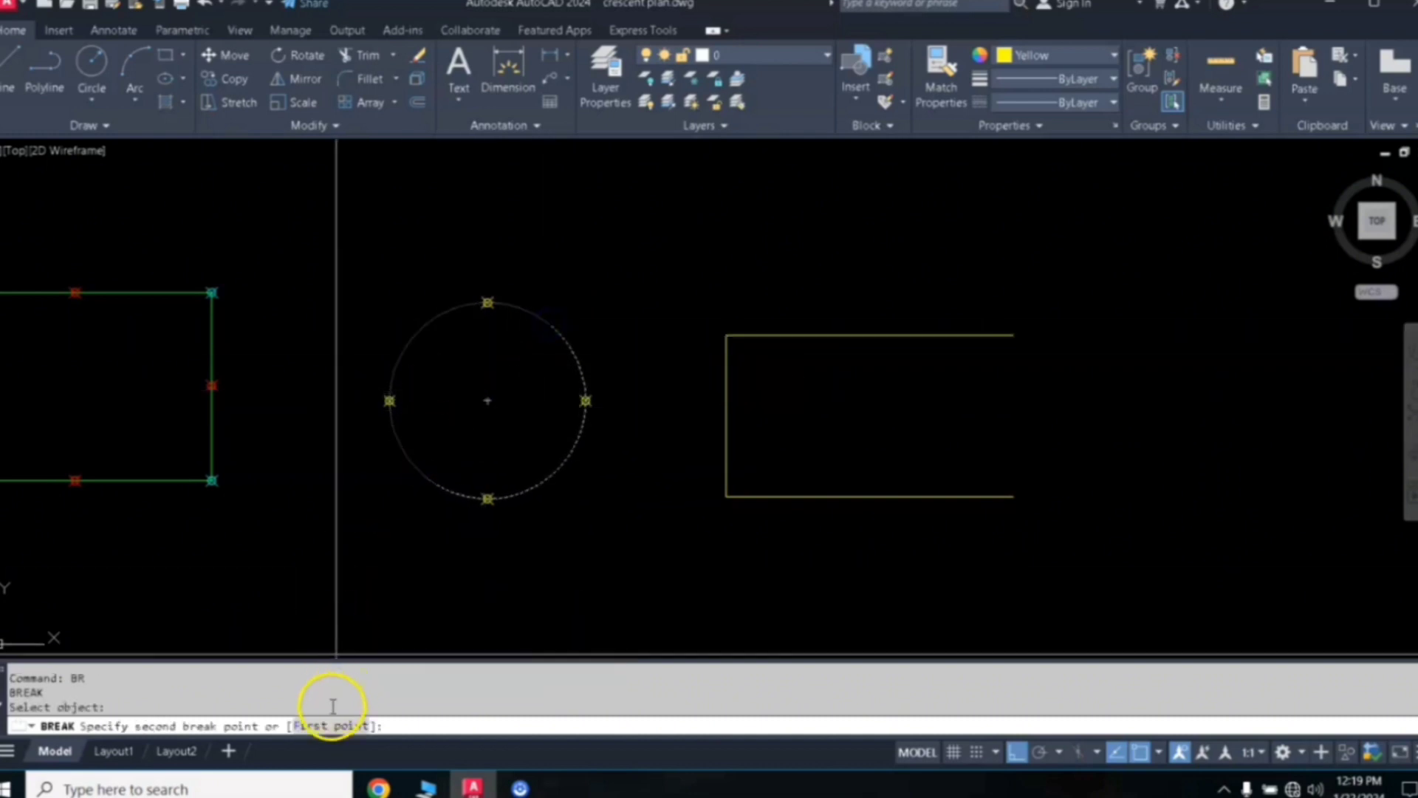
{"action": "left_click", "coordinate": [585, 400]}
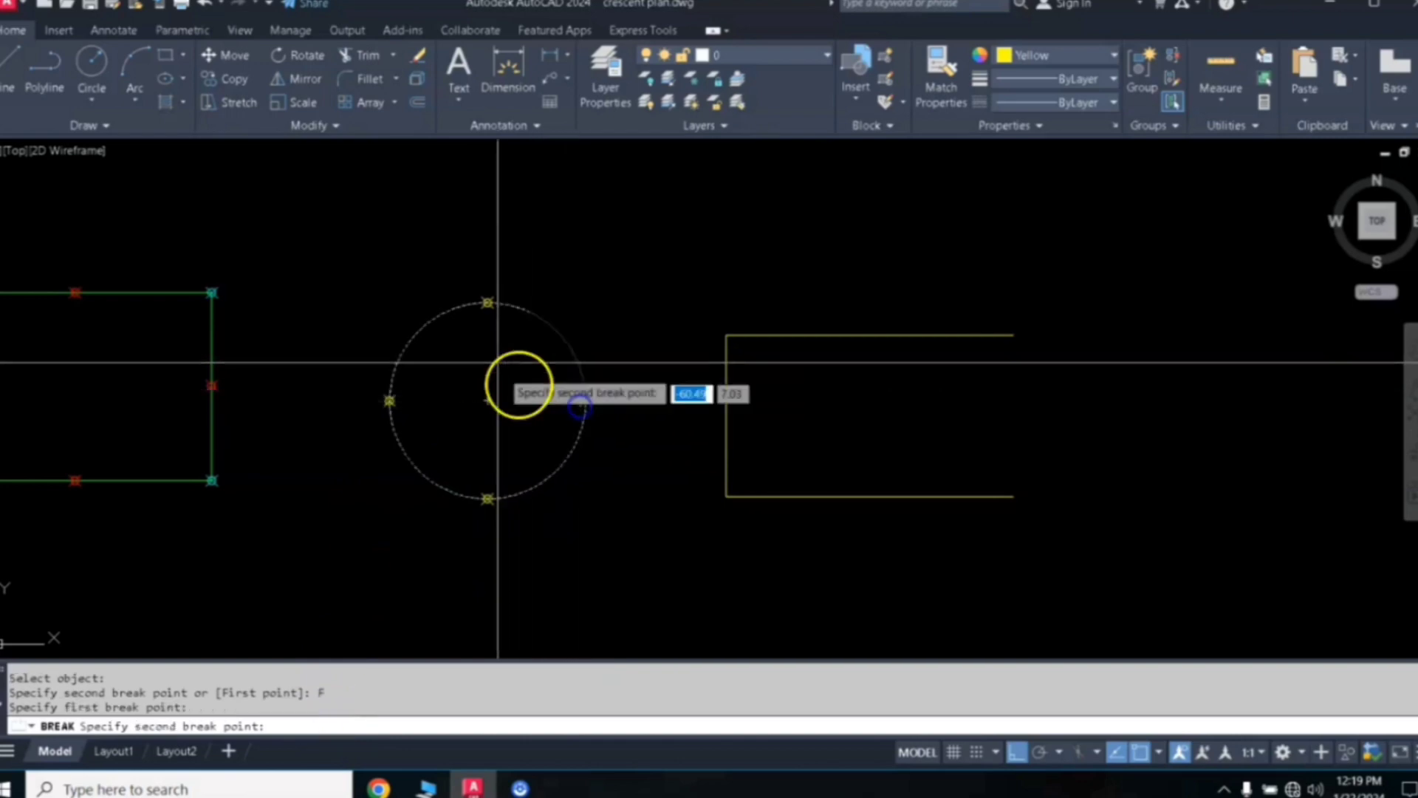
{"action": "left_click", "coordinate": [484, 304]}
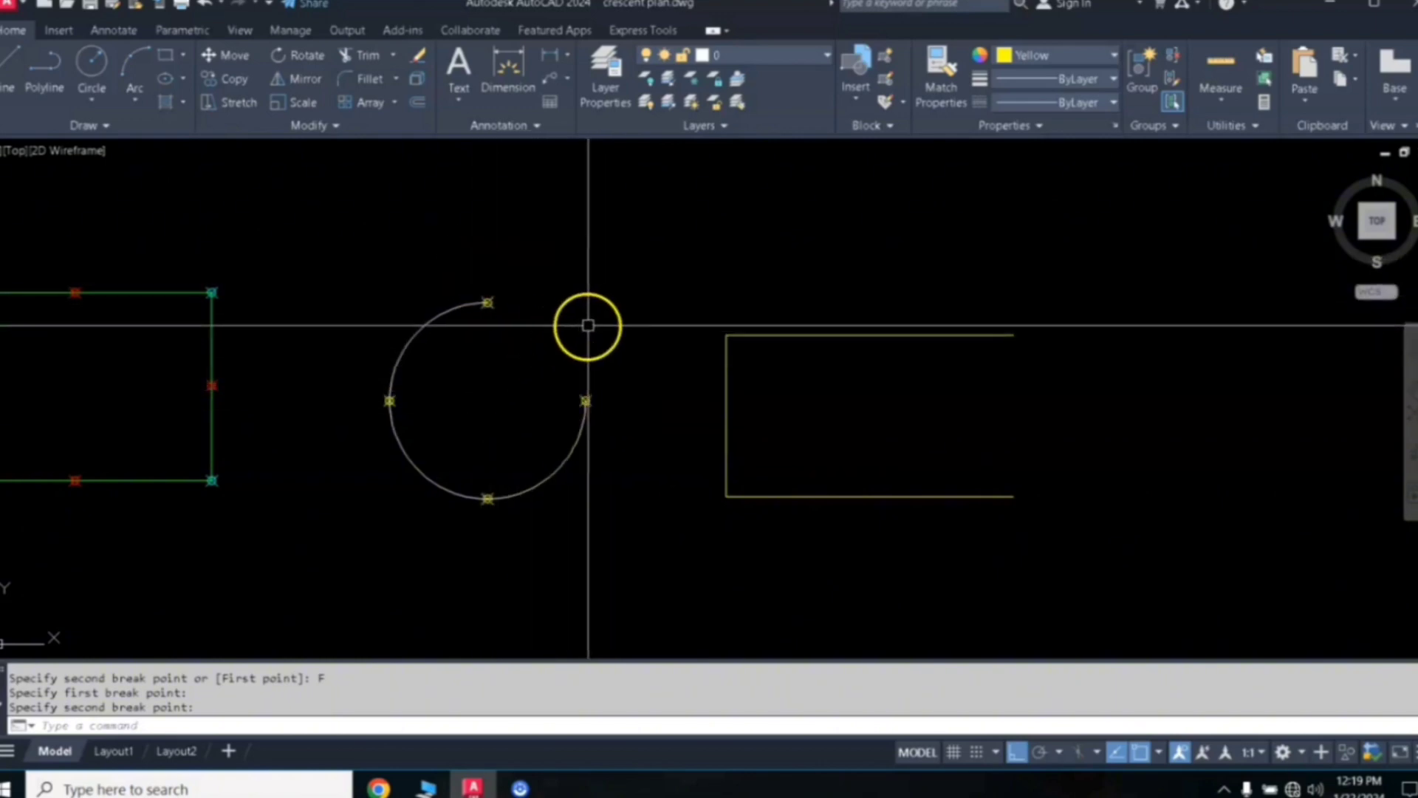
Set the current color to Cyan and draw a horizontal line about 6.4 units long beside the open yellow rectangle
{"action": "mouse_move", "coordinate": [1097, 444]}
{"action": "middle_mouse_down"}
{"action": "mouse_move", "coordinate": [848, 467]}
{"action": "mouse_move", "coordinate": [920, 426]}
{"action": "mouse_move", "coordinate": [1101, 456]}
{"action": "mouse_move", "coordinate": [1087, 452]}
{"action": "middle_mouse_up"}
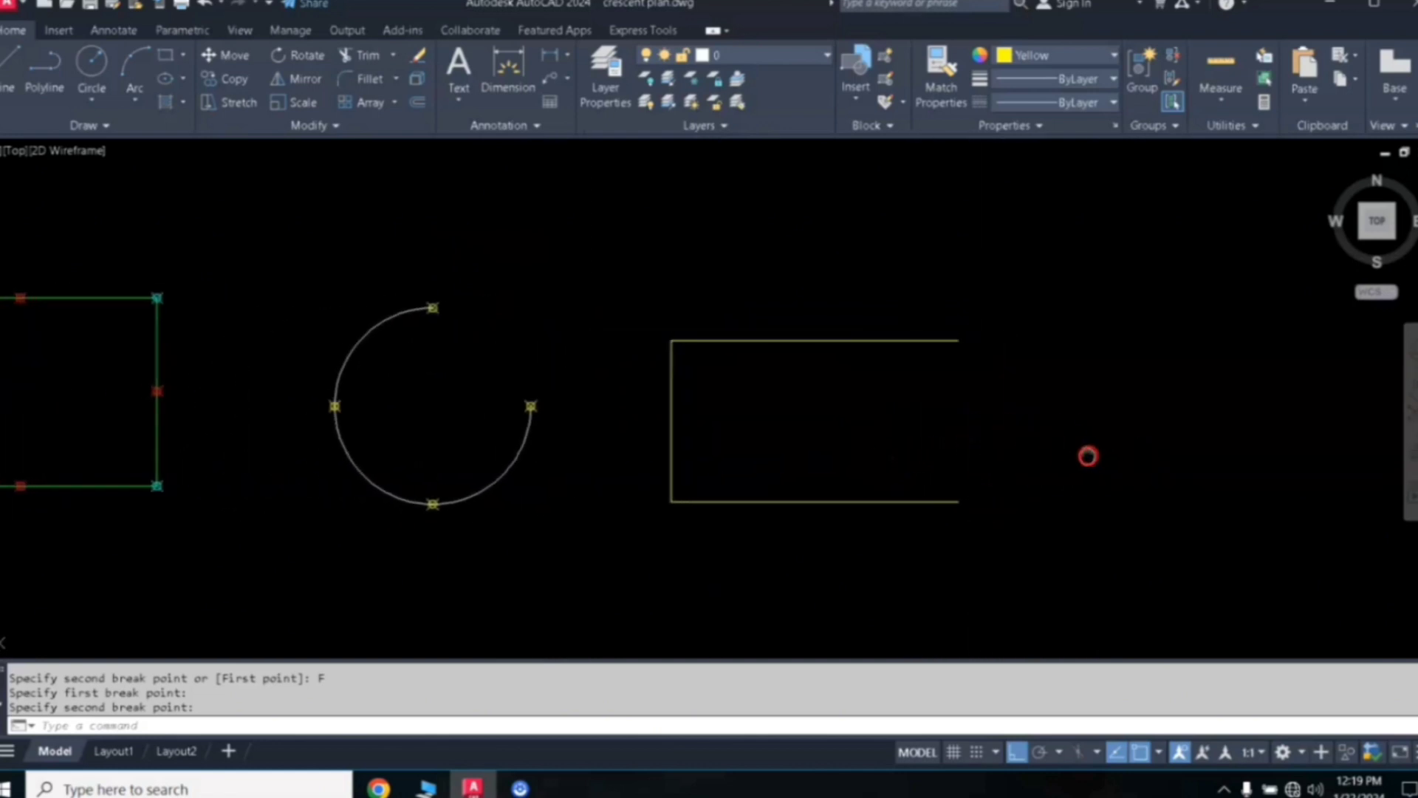
{"action": "left_click", "coordinate": [1037, 58]}
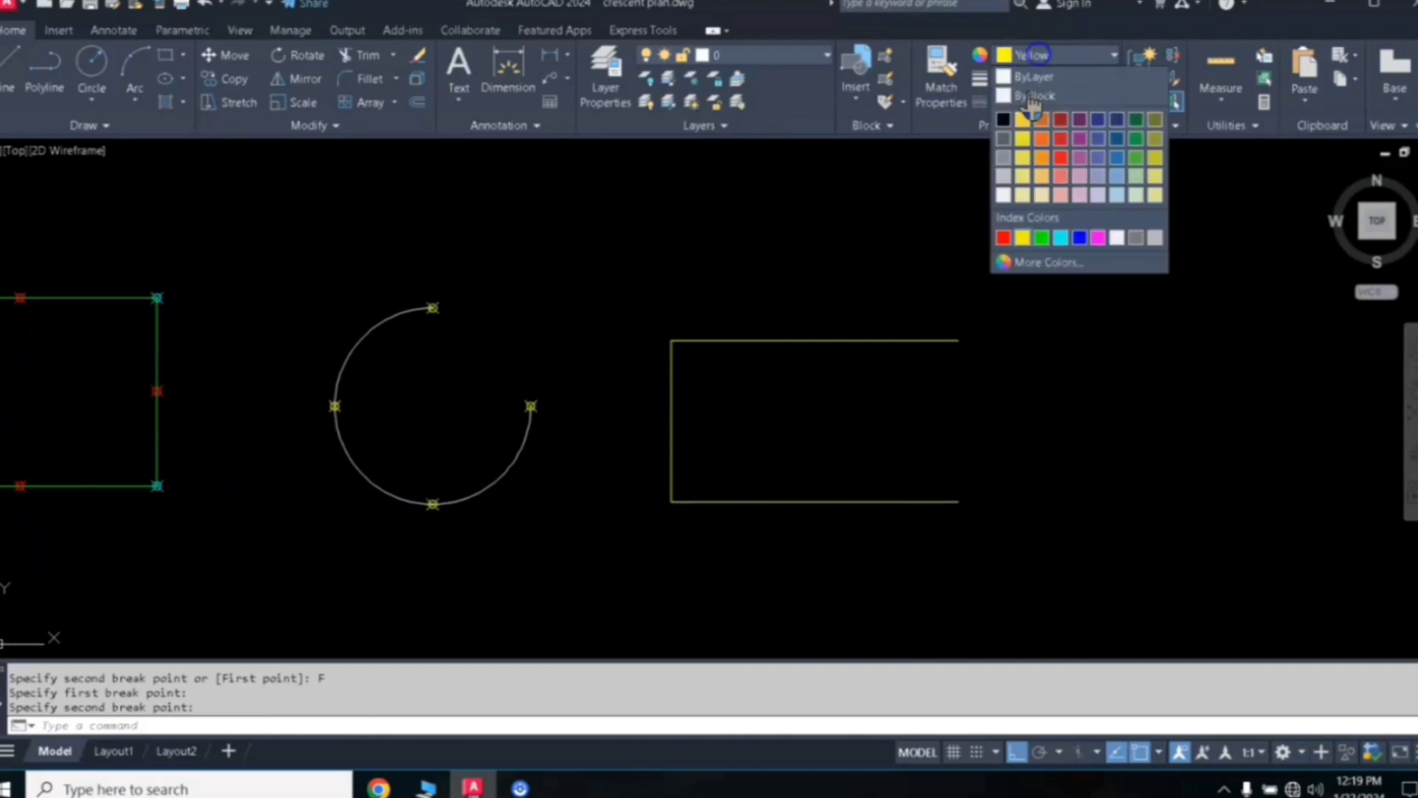
{"action": "left_click", "coordinate": [1064, 238]}
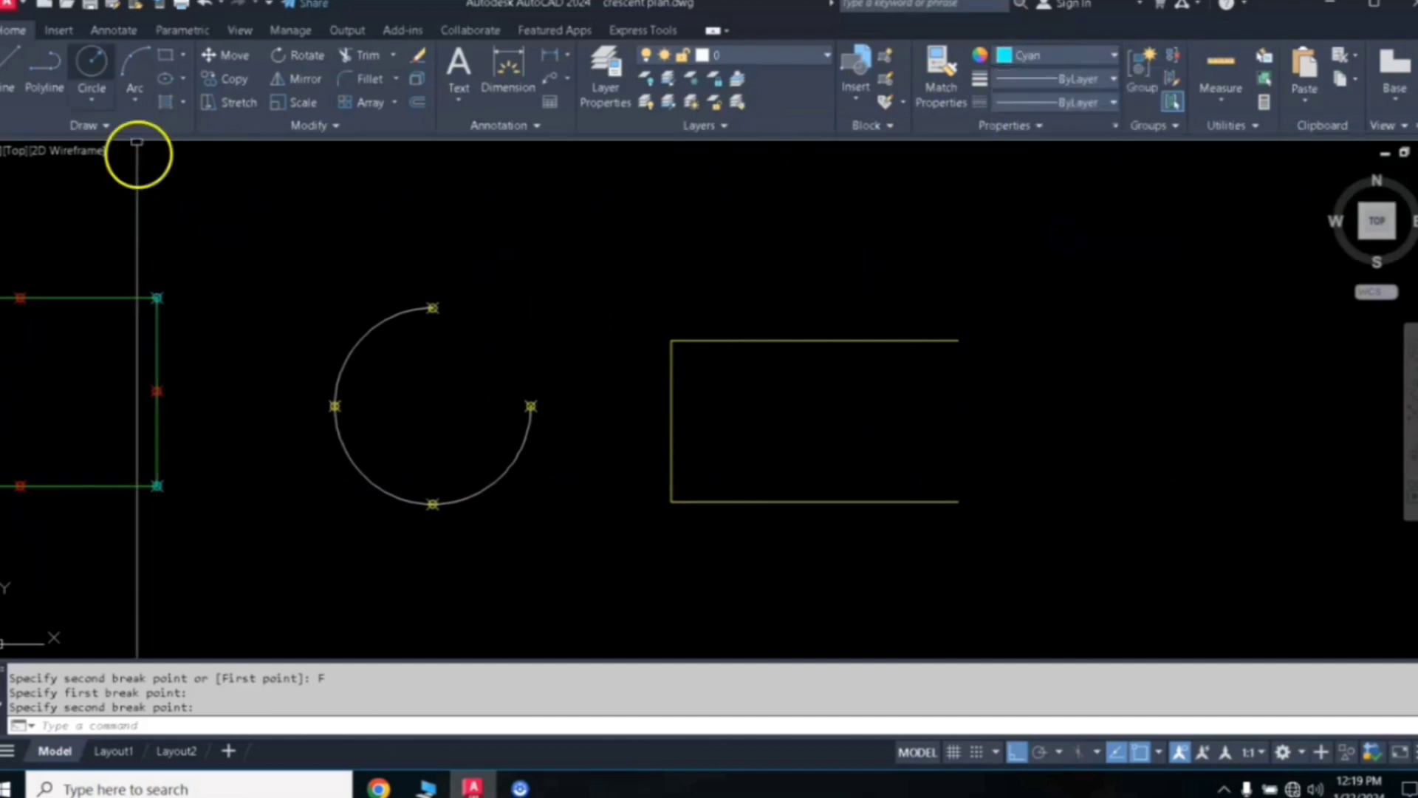
{"action": "left_click", "coordinate": [14, 67]}
{"action": "left_click", "coordinate": [1259, 409]}
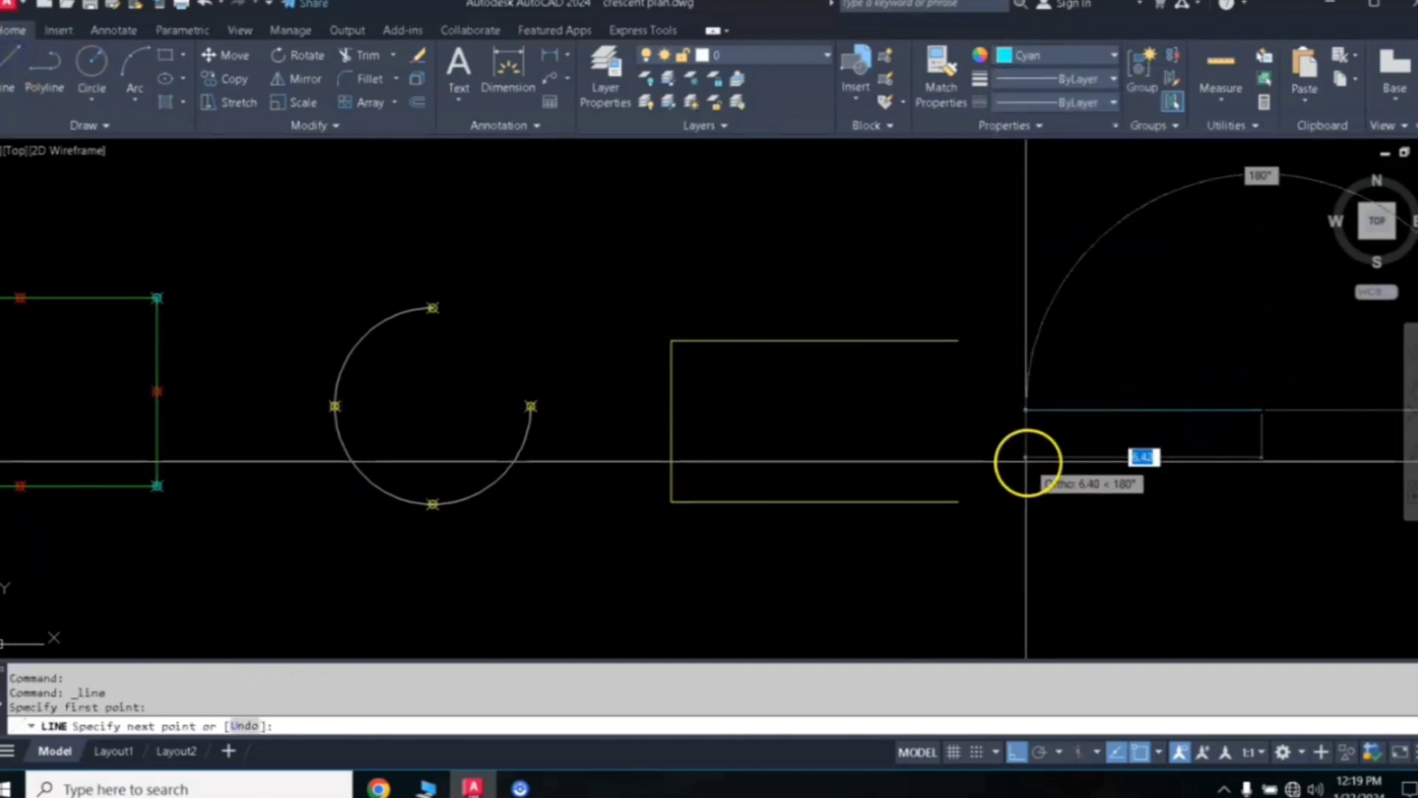
{"action": "left_click", "coordinate": [1027, 461]}
{"action": "key", "text": "Escape"}
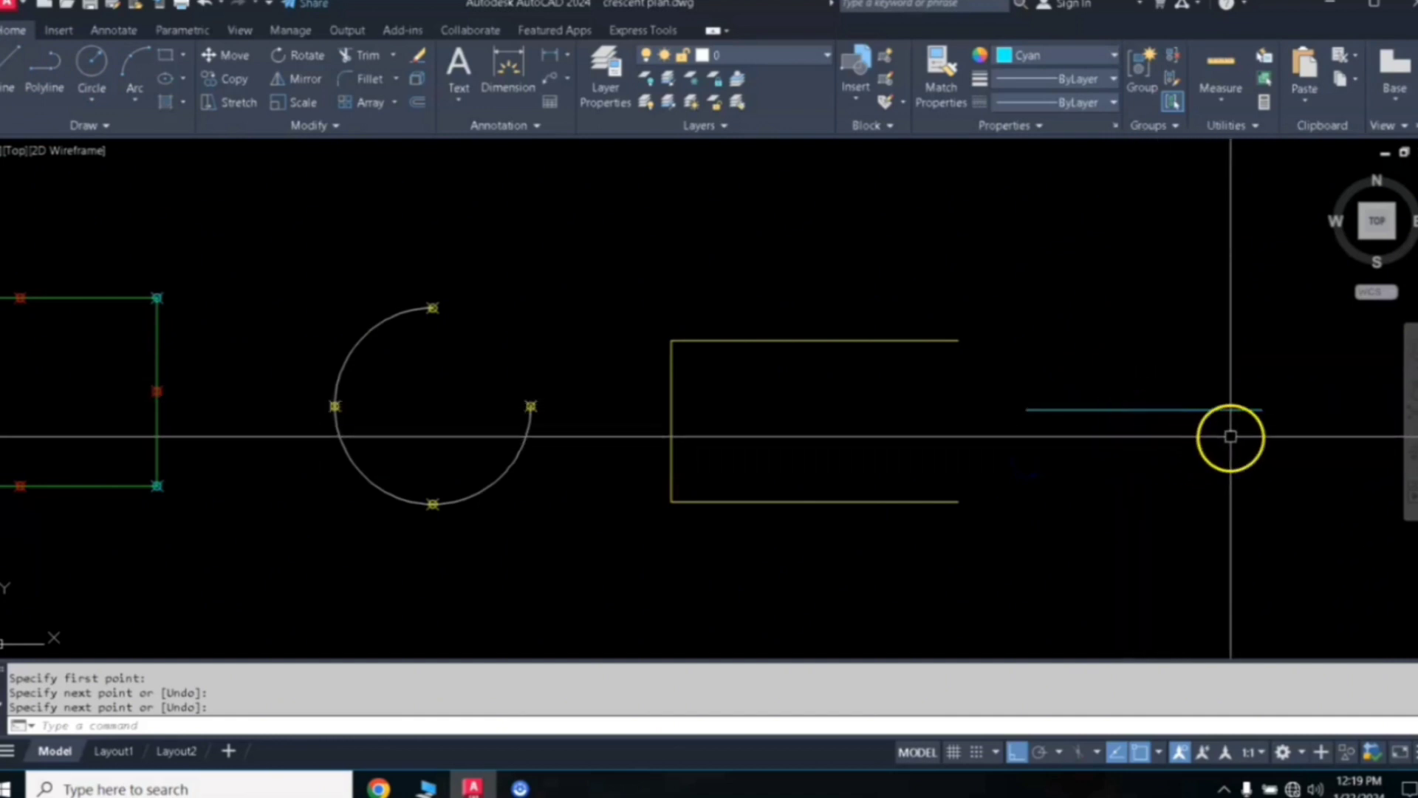
Draw a short vertical line upward from the midpoint of the cyan horizontal line
{"action": "left_click", "coordinate": [1143, 391]}
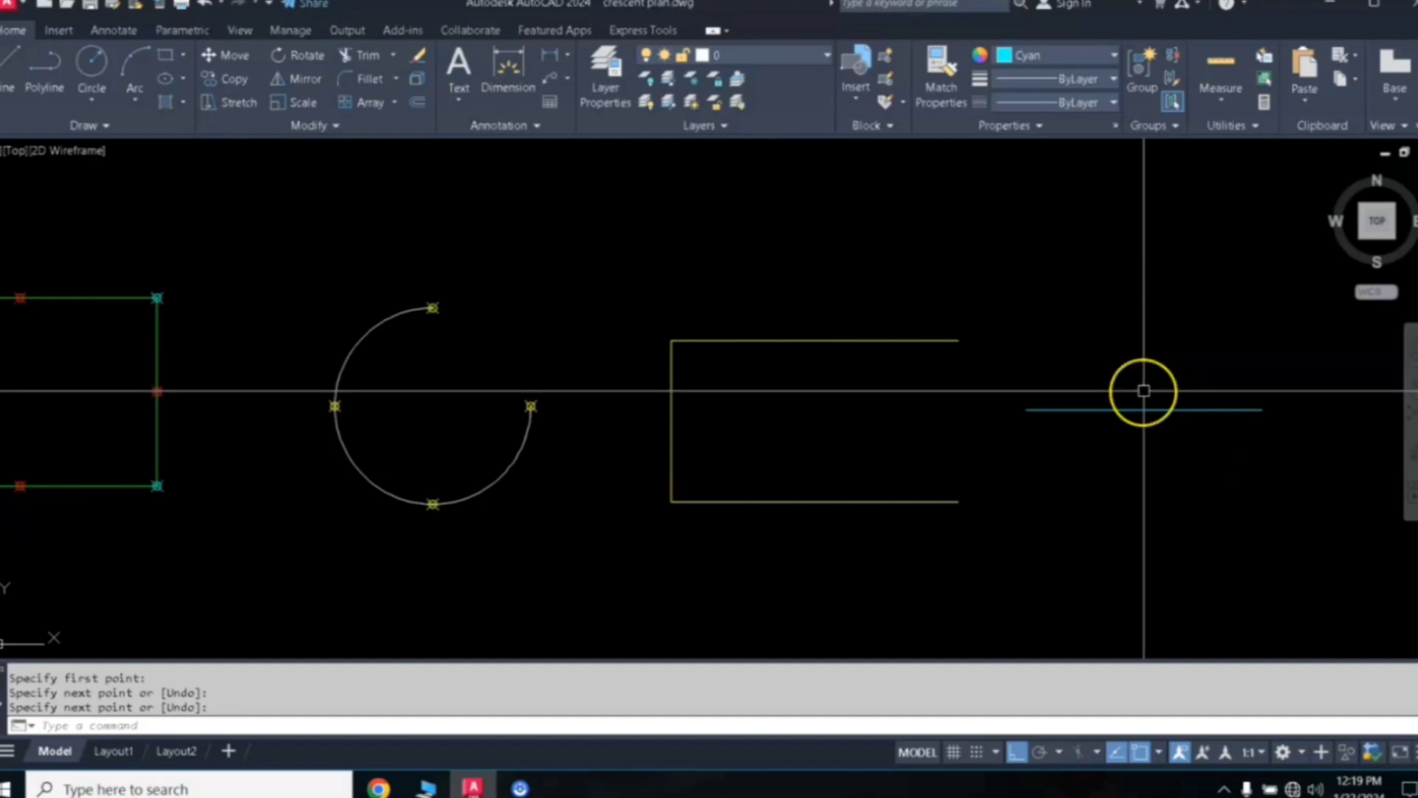
{"action": "left_click", "coordinate": [13, 71]}
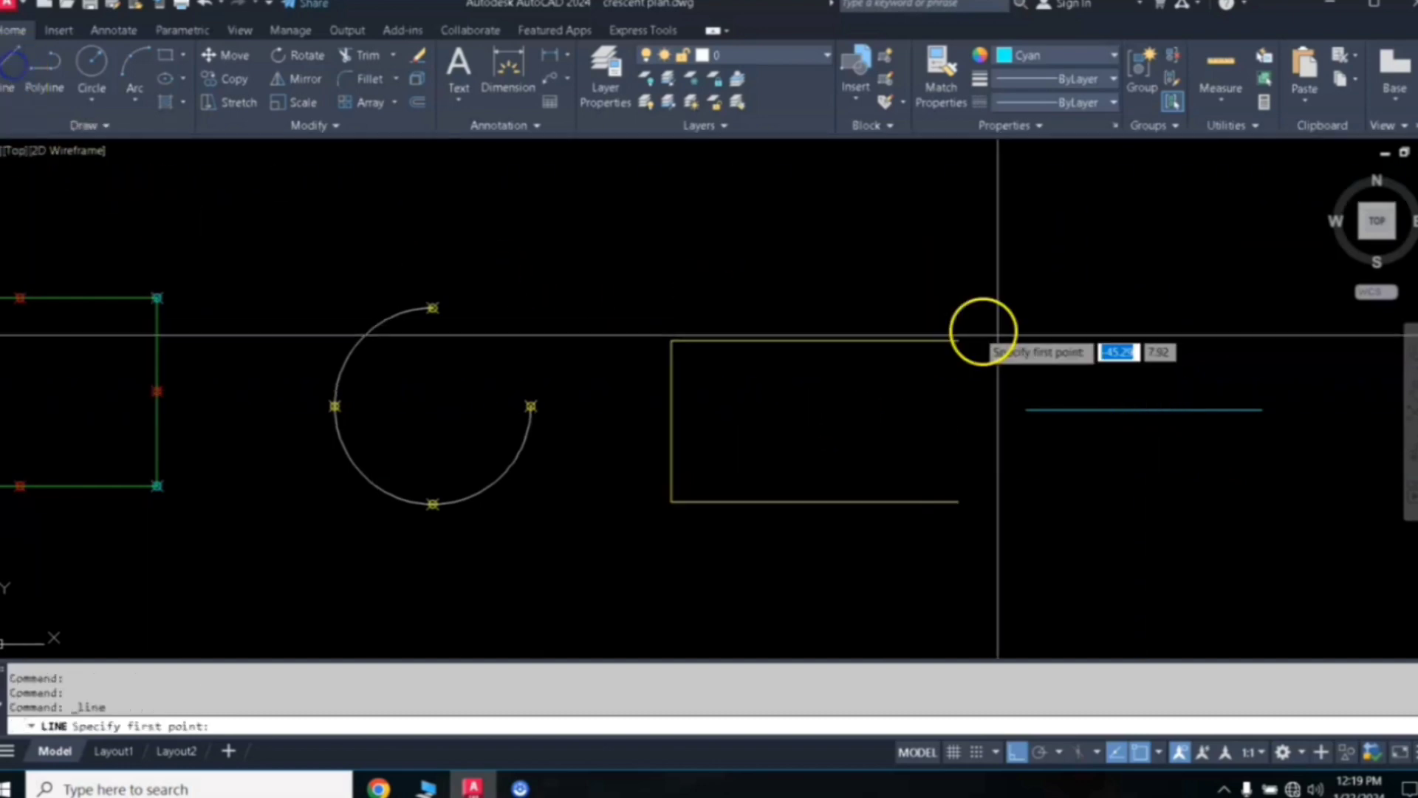
{"action": "left_click", "coordinate": [1148, 406]}
{"action": "left_click", "coordinate": [1175, 349]}
{"action": "key", "text": "Return"}
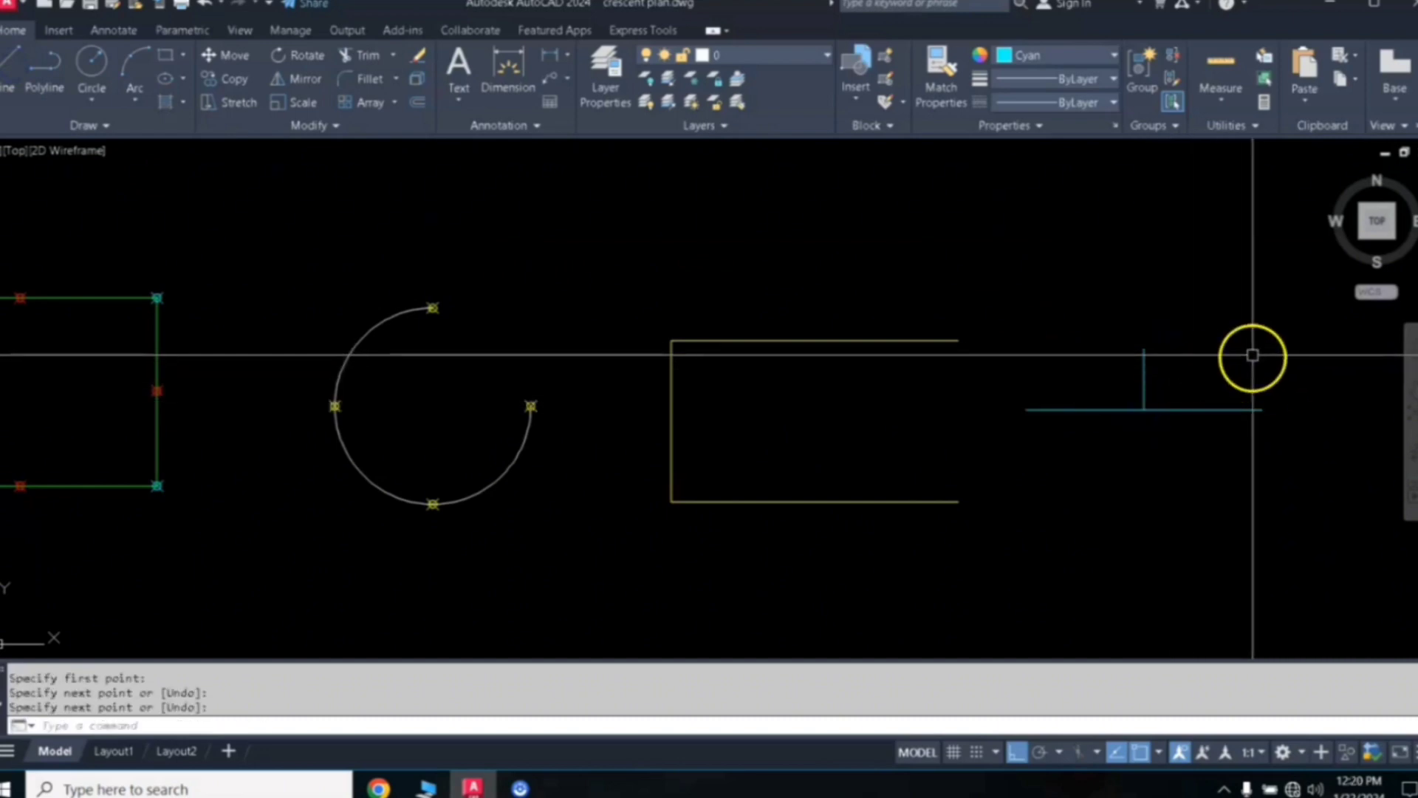
Trim the right half of the cyan horizontal line, using the short vertical line as the cutting edge
{"action": "left_click", "coordinate": [1252, 355]}
{"action": "left_click", "coordinate": [1175, 411]}
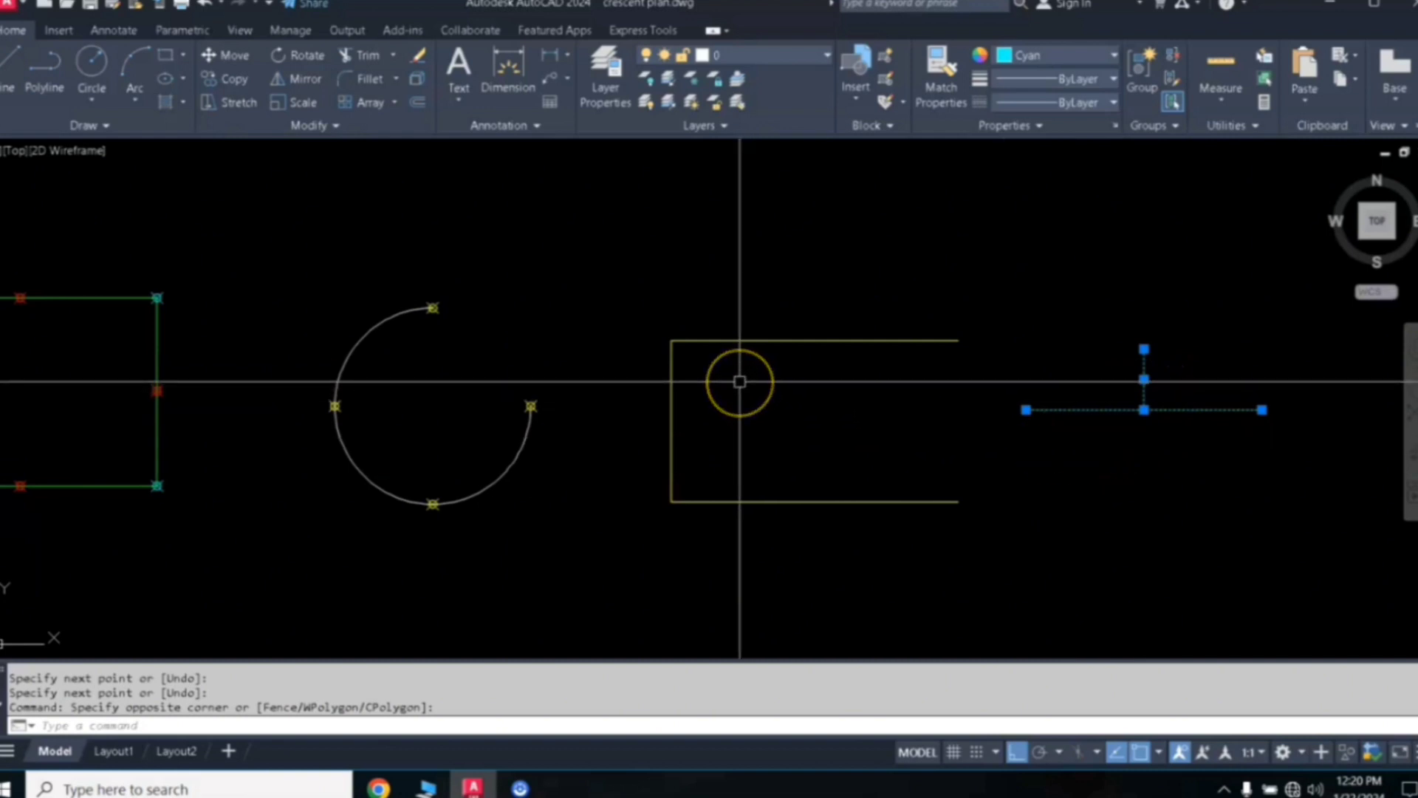
{"action": "type", "text": "tr"}
{"action": "key", "text": "Return"}
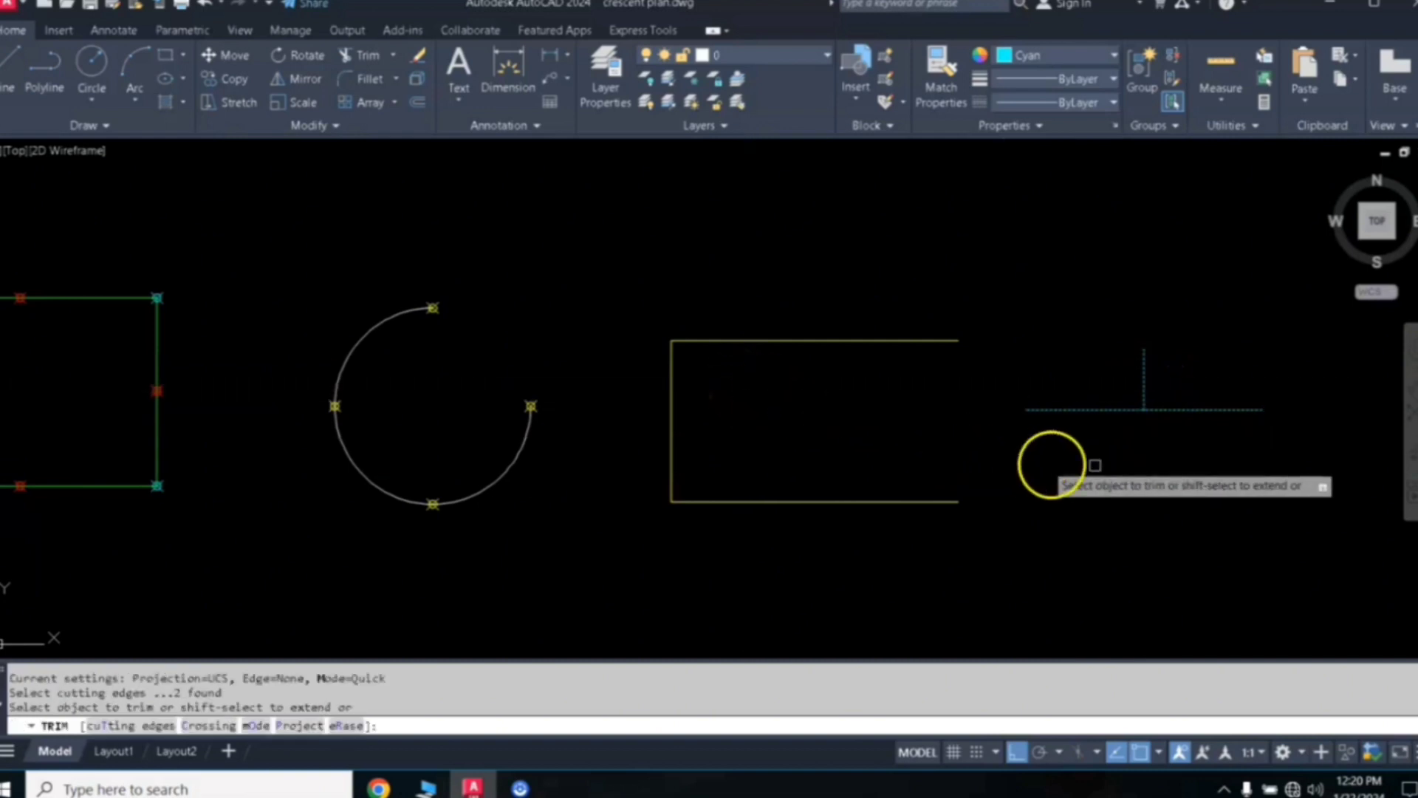
{"action": "left_click", "coordinate": [1199, 412]}
{"action": "key", "text": "Return"}
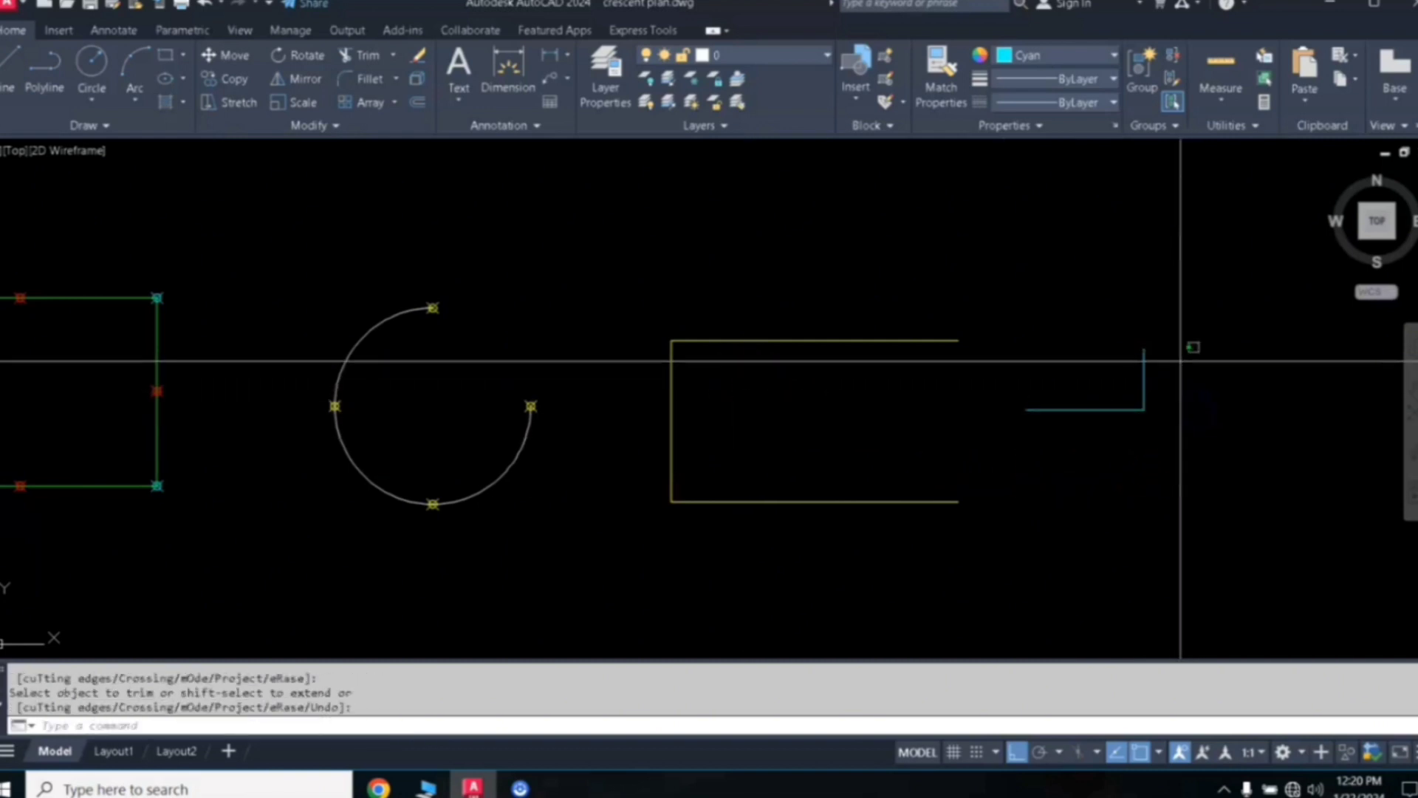
Erase the short vertical line from the end of the trimmed cyan line
{"action": "left_click", "coordinate": [1181, 361]}
{"action": "left_click", "coordinate": [1086, 377]}
{"action": "type", "text": "e"}
{"action": "key", "text": "Return"}
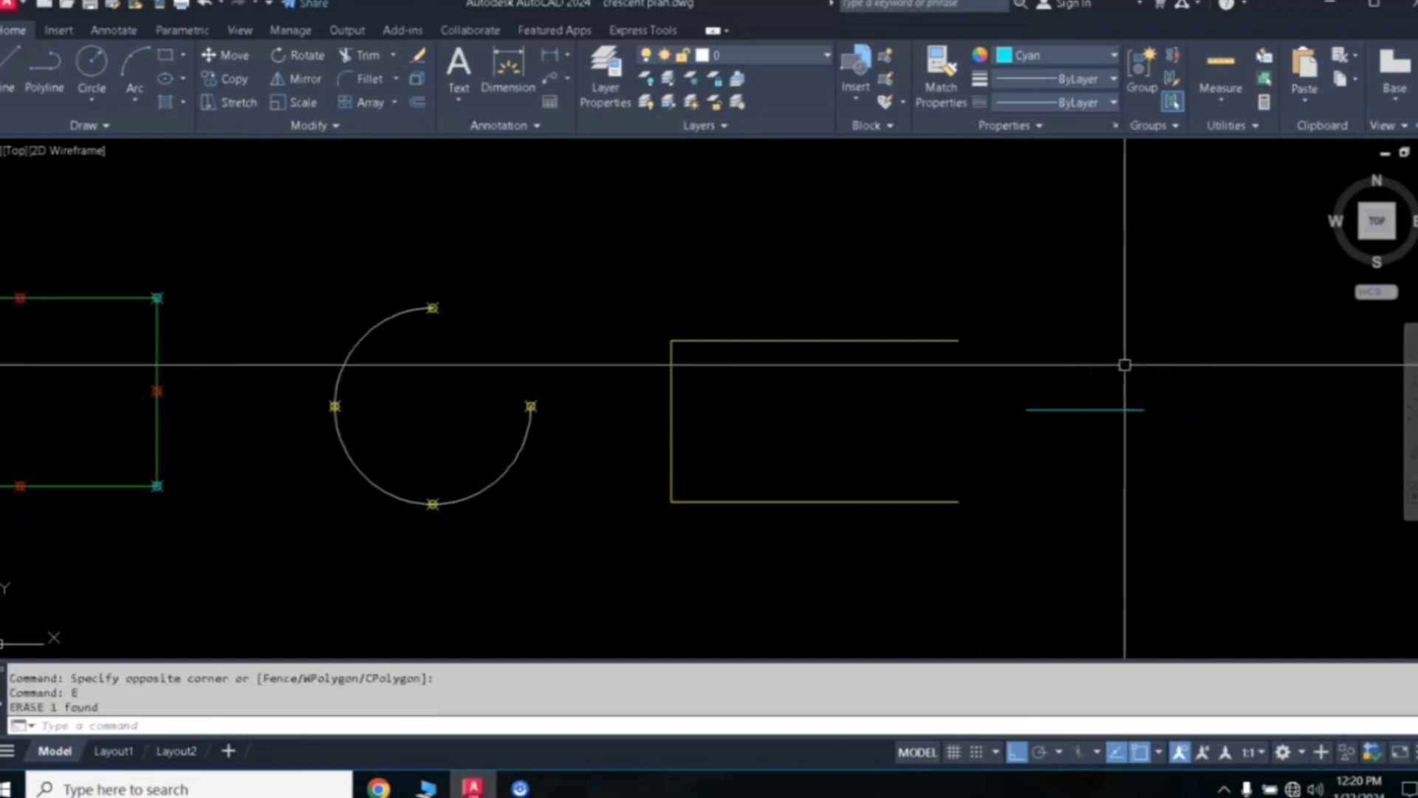
Undo the last erase and trim on the cyan line, and erase the short vertical line at its midpoint
{"action": "left_click", "coordinate": [1140, 371]}
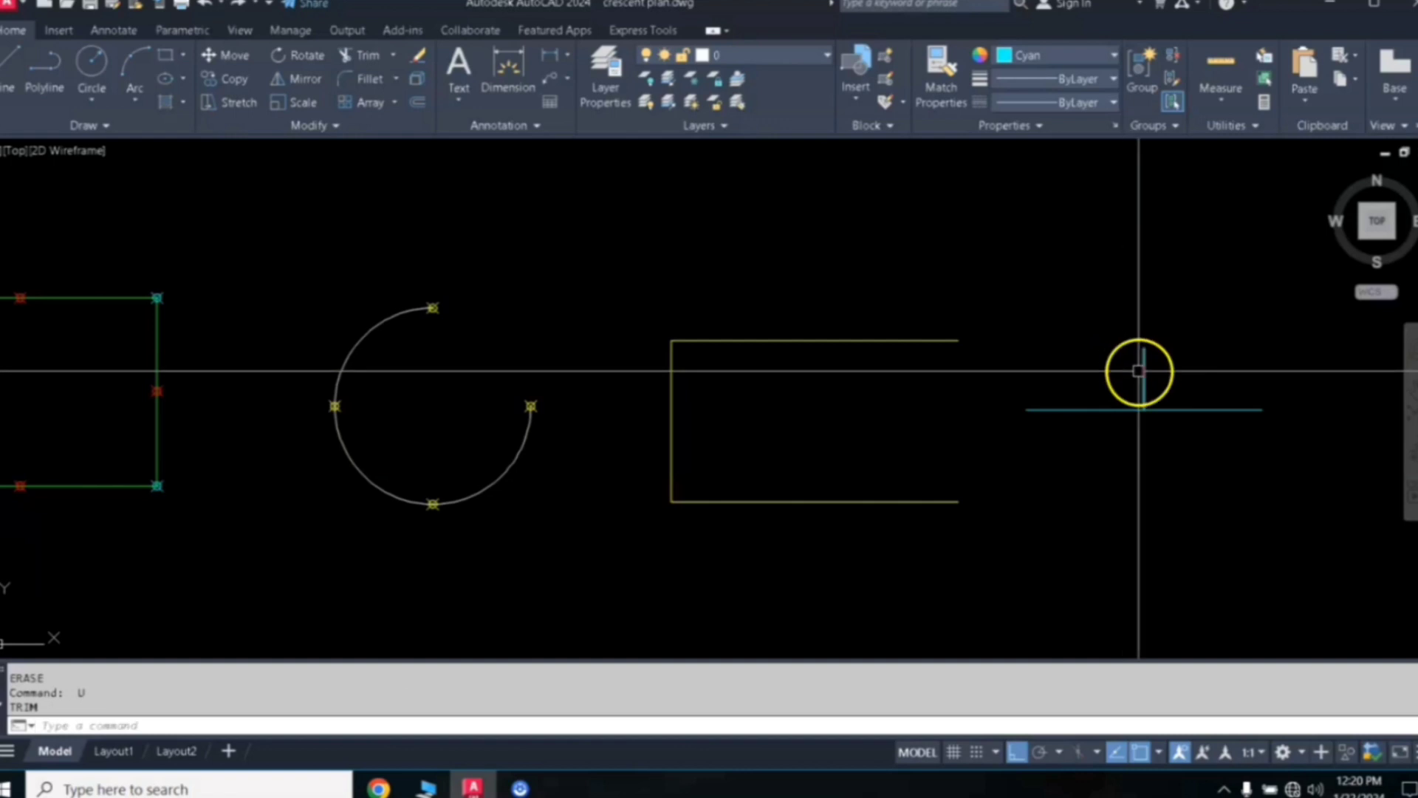
{"action": "left_click", "coordinate": [1060, 385]}
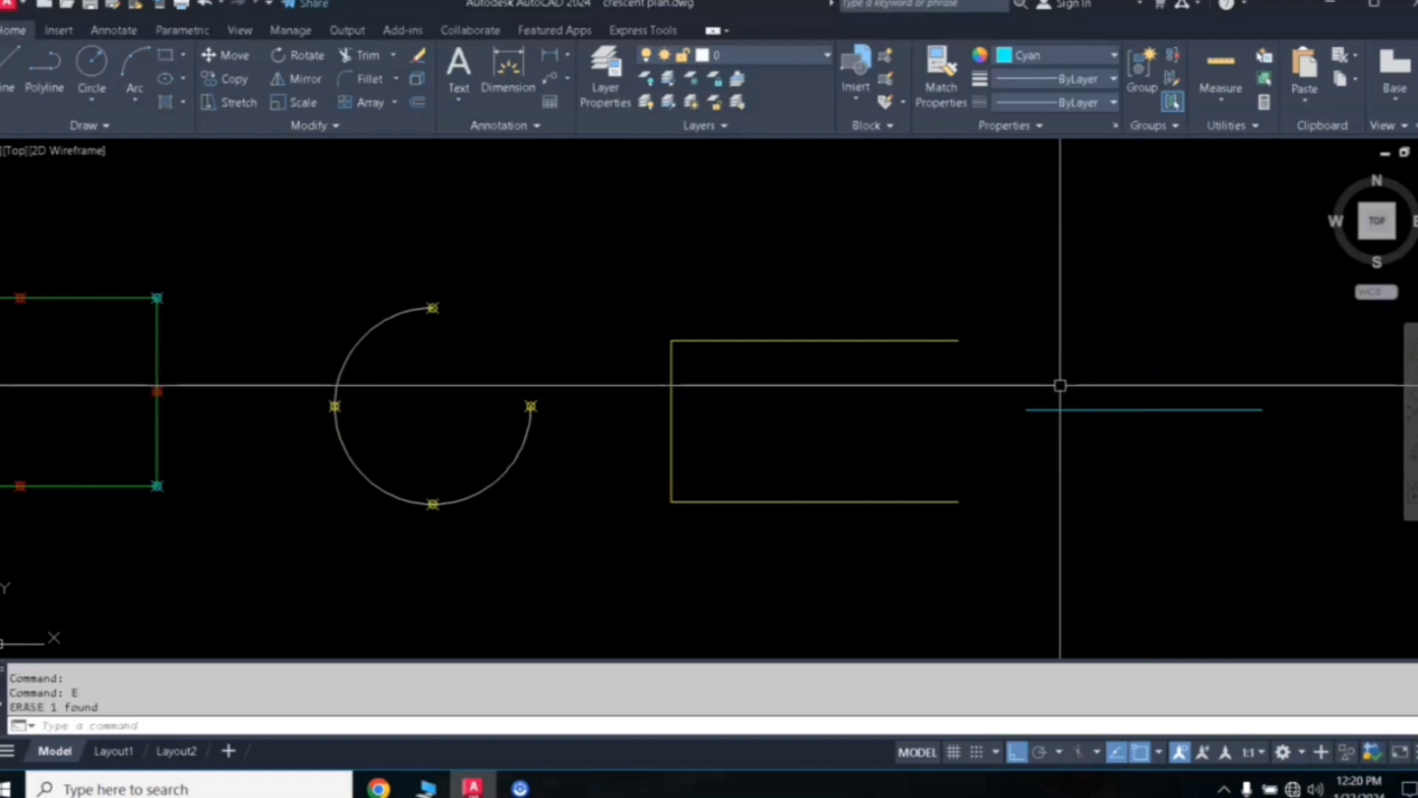
Break the cyan horizontal line using the First point option, from its right endpoint to its midpoint
{"action": "type", "text": "br"}
{"action": "key", "text": "Return"}
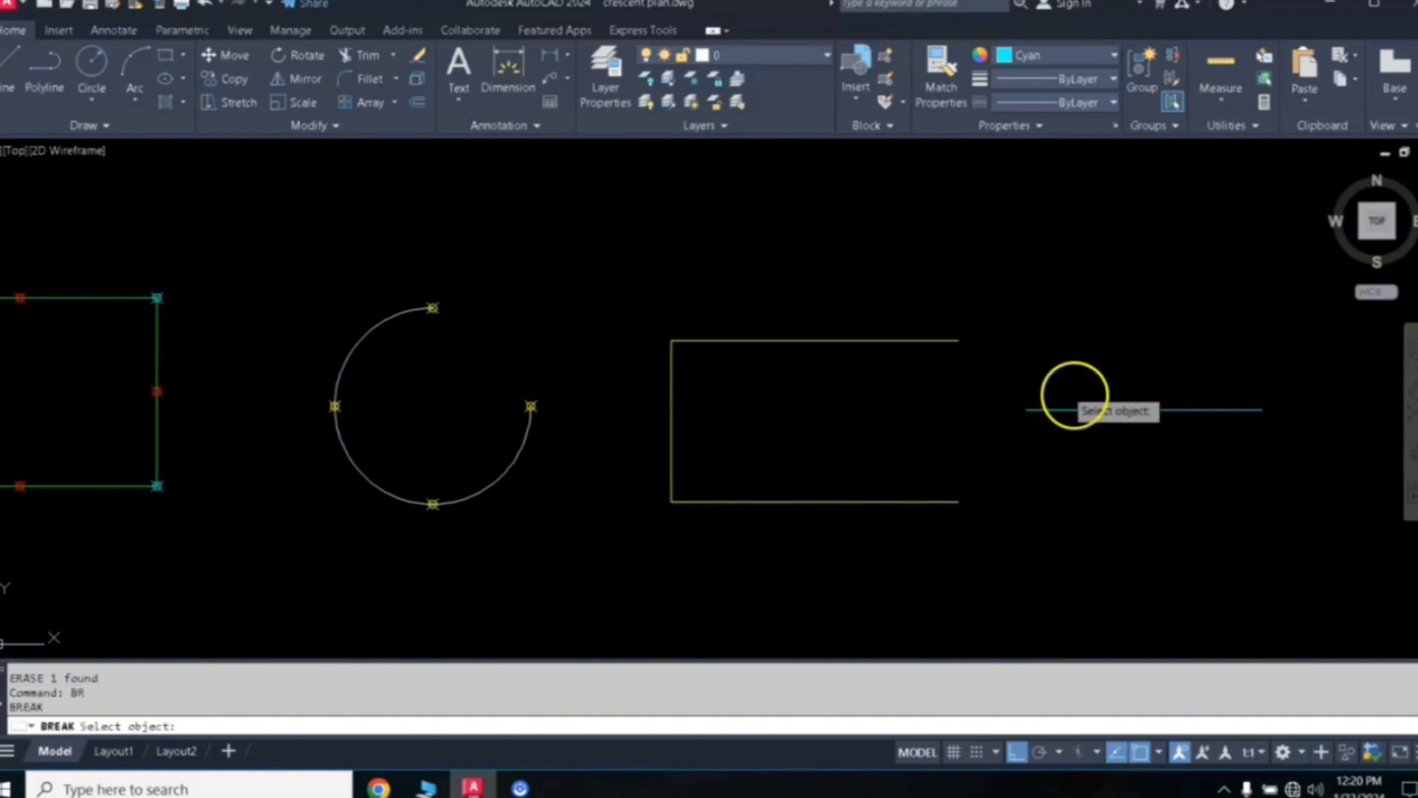
{"action": "left_click", "coordinate": [1206, 411]}
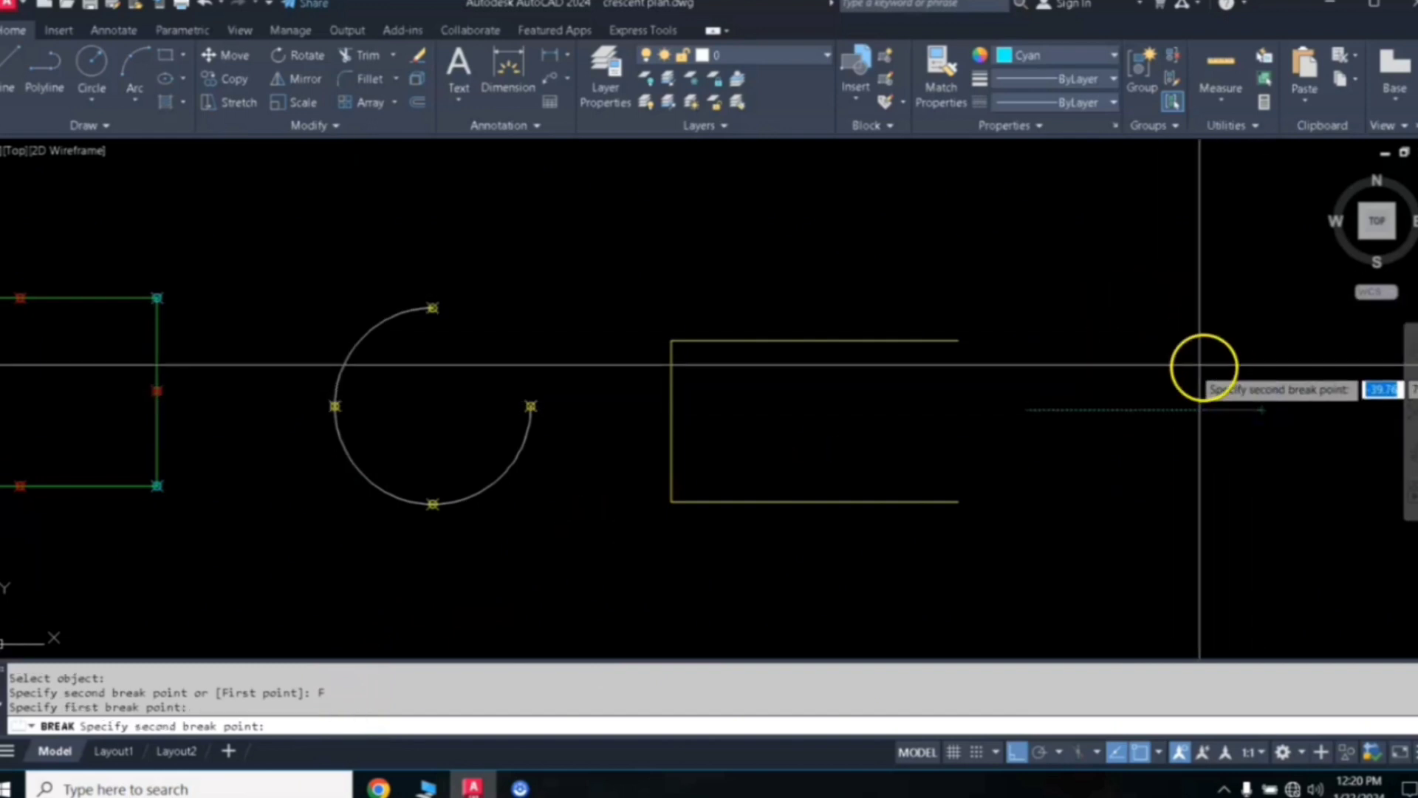
{"action": "left_click", "coordinate": [1143, 411]}
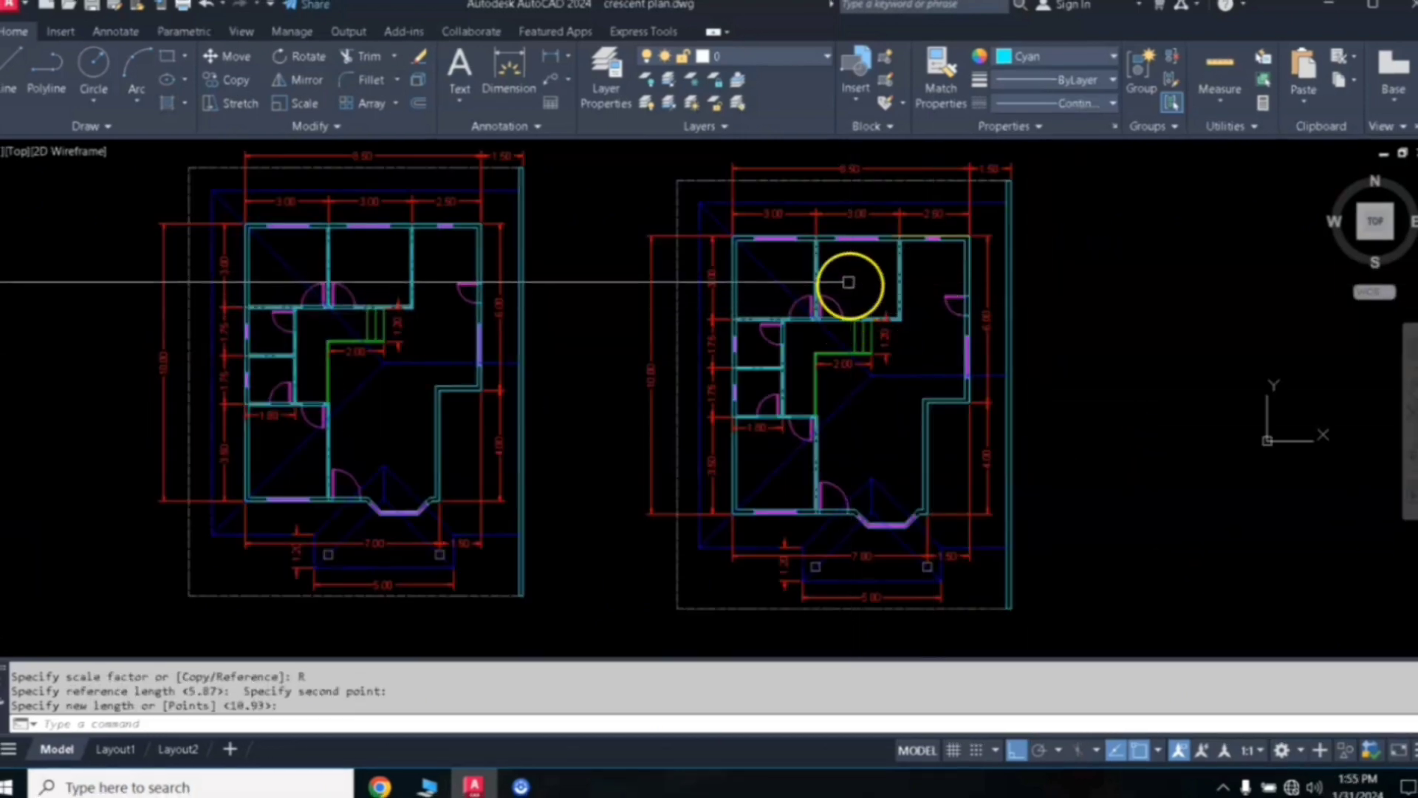
Examine the right-hand floor plan, focusing on the green stairs and the walls and doors of the small rooms beside them
{"action": "middle_click_drag", "start_coordinate": [845, 281], "coordinate": [896, 307]}
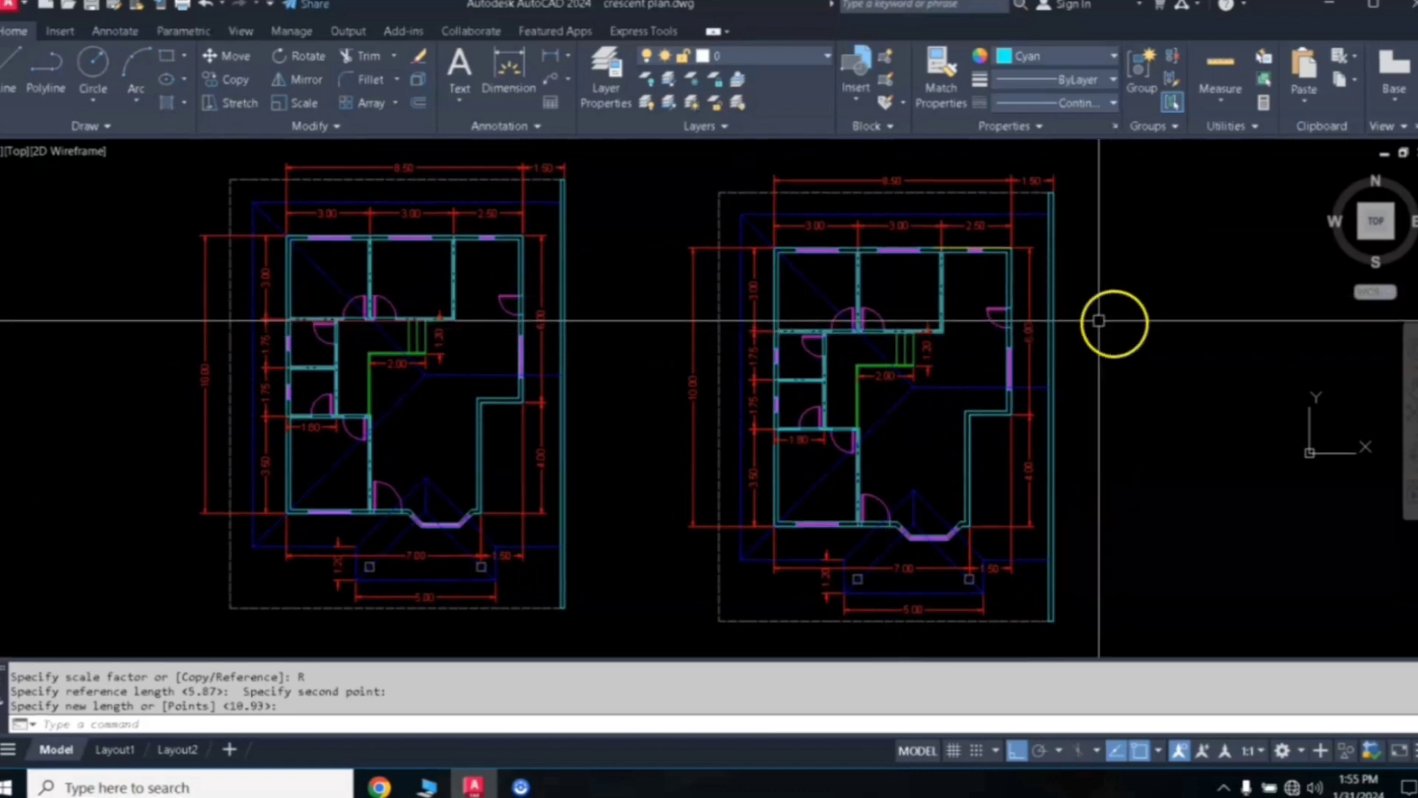
{"action": "middle_click_drag", "start_coordinate": [1114, 320], "coordinate": [1036, 322]}
{"action": "scroll", "coordinate": [884, 347], "scroll_direction": "up", "scroll_amount": 5}
{"action": "middle_click_drag", "start_coordinate": [817, 380], "coordinate": [1089, 263]}
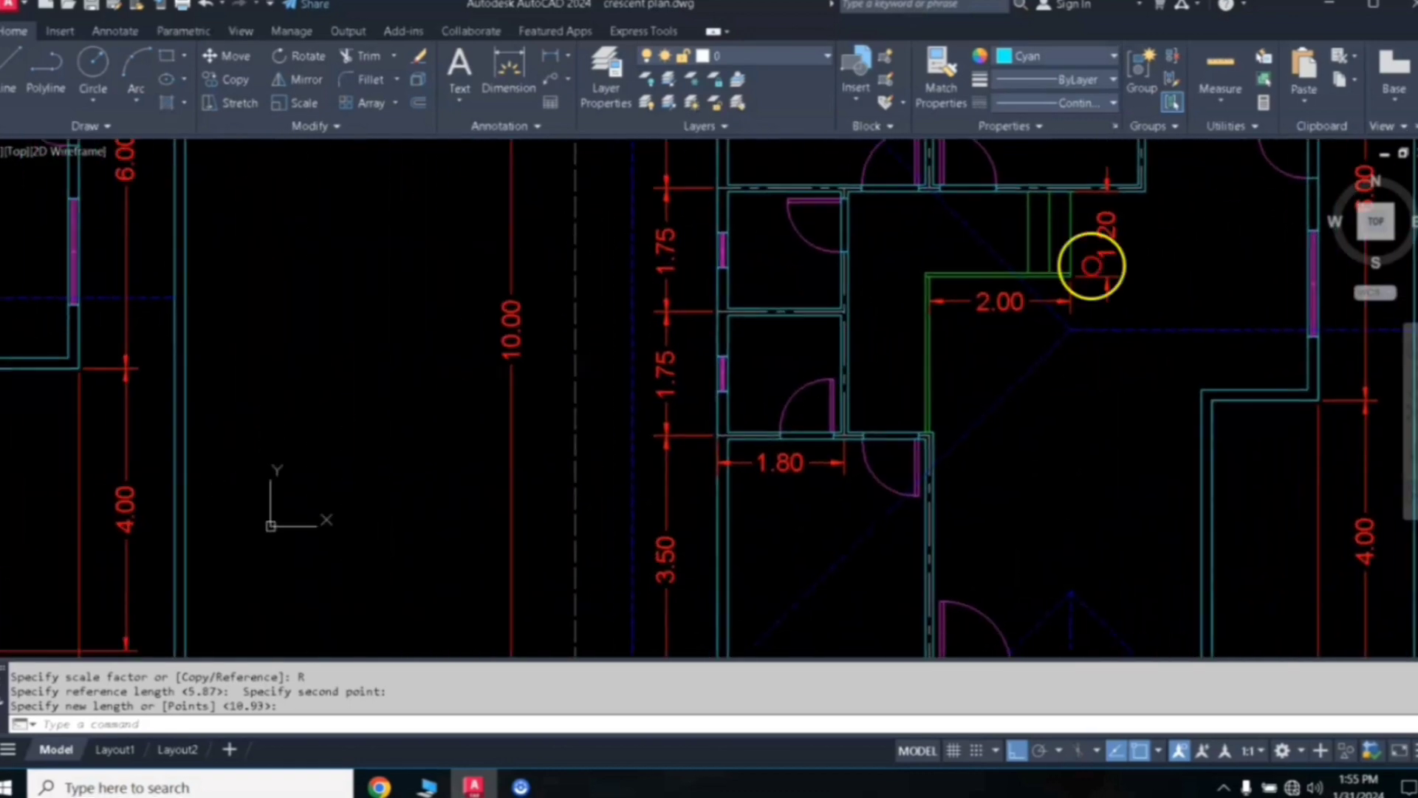
{"action": "scroll", "coordinate": [920, 351], "scroll_direction": "up", "scroll_amount": 2}
{"action": "scroll", "coordinate": [921, 347], "scroll_direction": "down", "scroll_amount": 6}
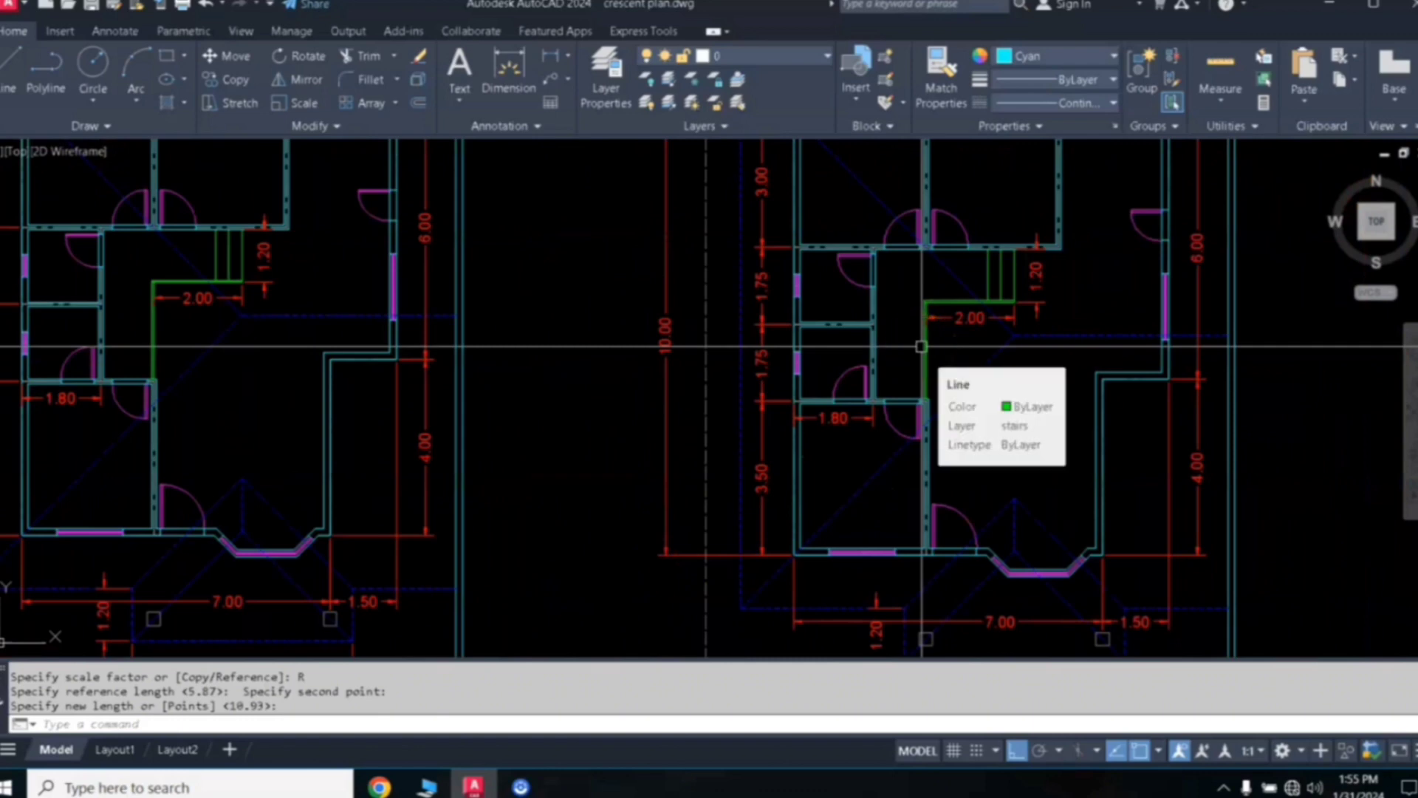
{"action": "scroll", "coordinate": [874, 370], "scroll_direction": "up", "scroll_amount": 4}
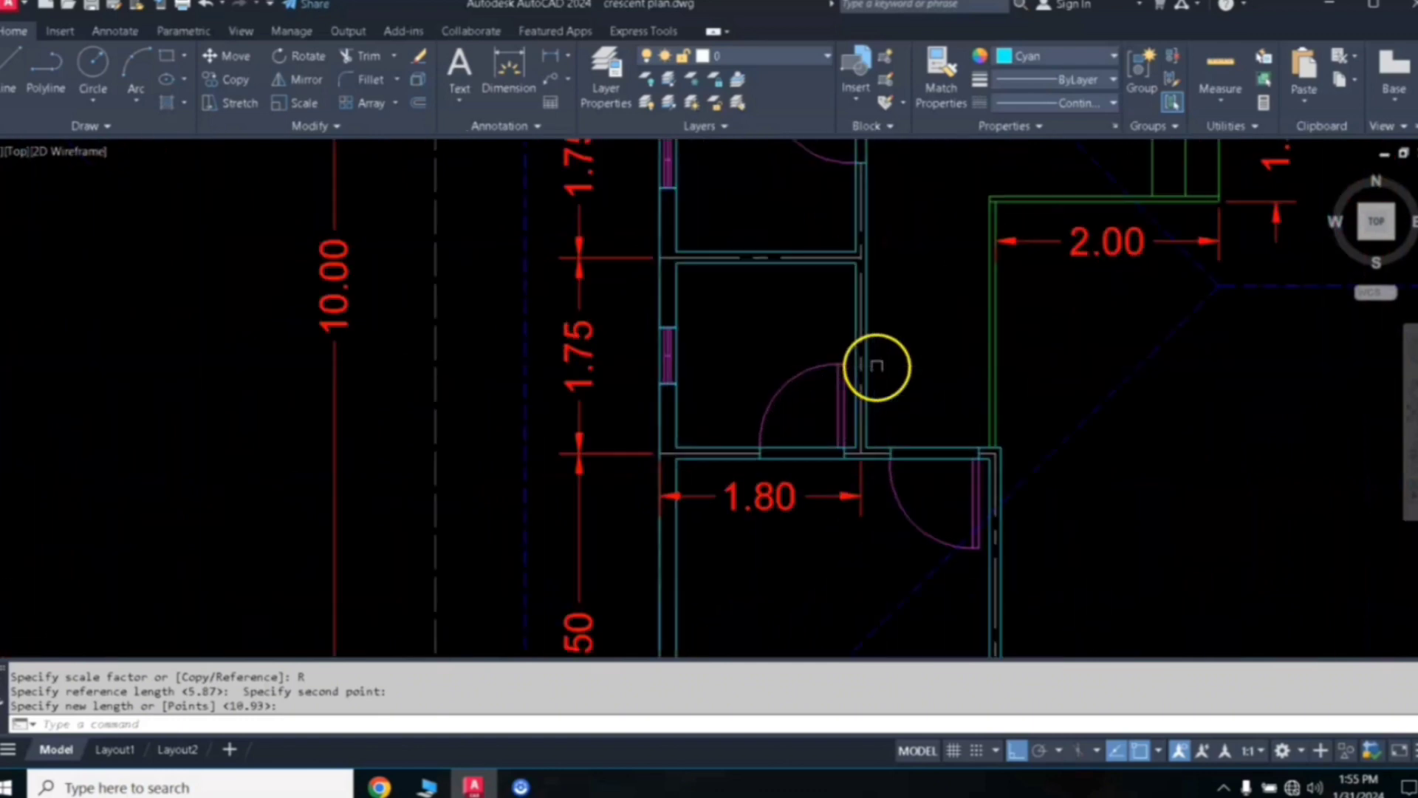
{"action": "scroll", "coordinate": [874, 370], "scroll_direction": "down", "scroll_amount": 6}
{"action": "scroll", "coordinate": [893, 381], "scroll_direction": "up", "scroll_amount": 1}
{"action": "middle_click_drag", "start_coordinate": [892, 381], "coordinate": [889, 404]}
{"action": "scroll", "coordinate": [912, 369], "scroll_direction": "up", "scroll_amount": 4}
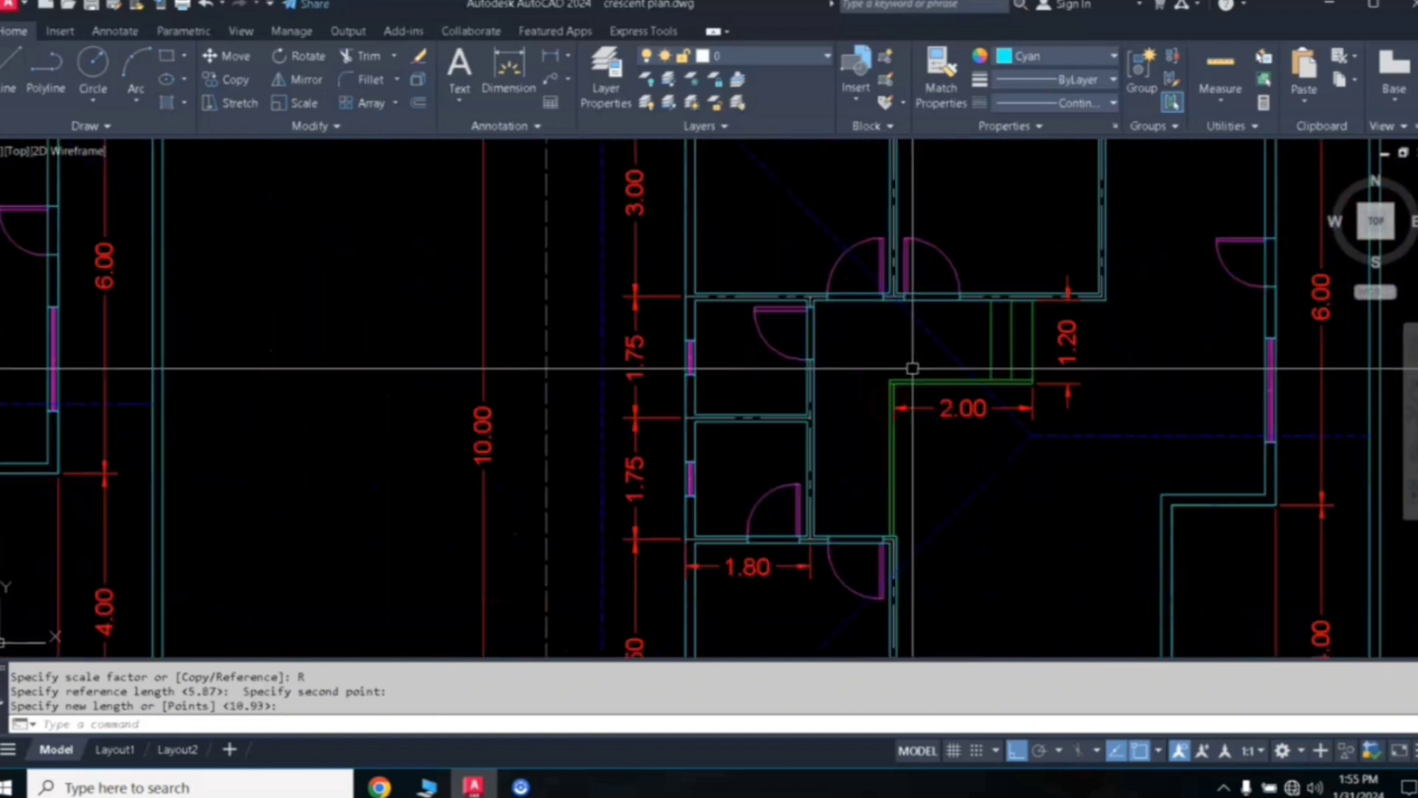
{"action": "scroll", "coordinate": [911, 368], "scroll_direction": "down", "scroll_amount": 2}
{"action": "middle_click_drag", "start_coordinate": [1022, 312], "coordinate": [1065, 404]}
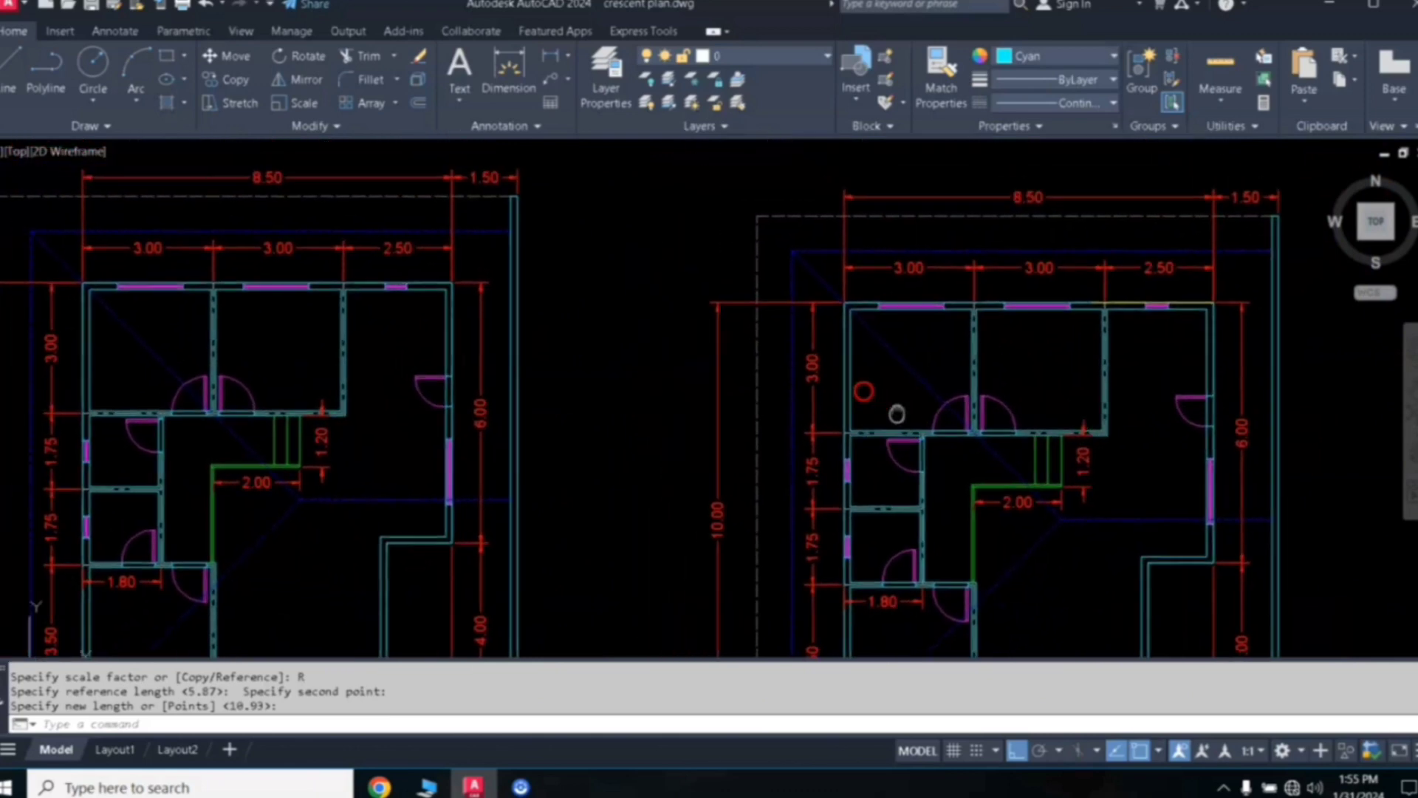